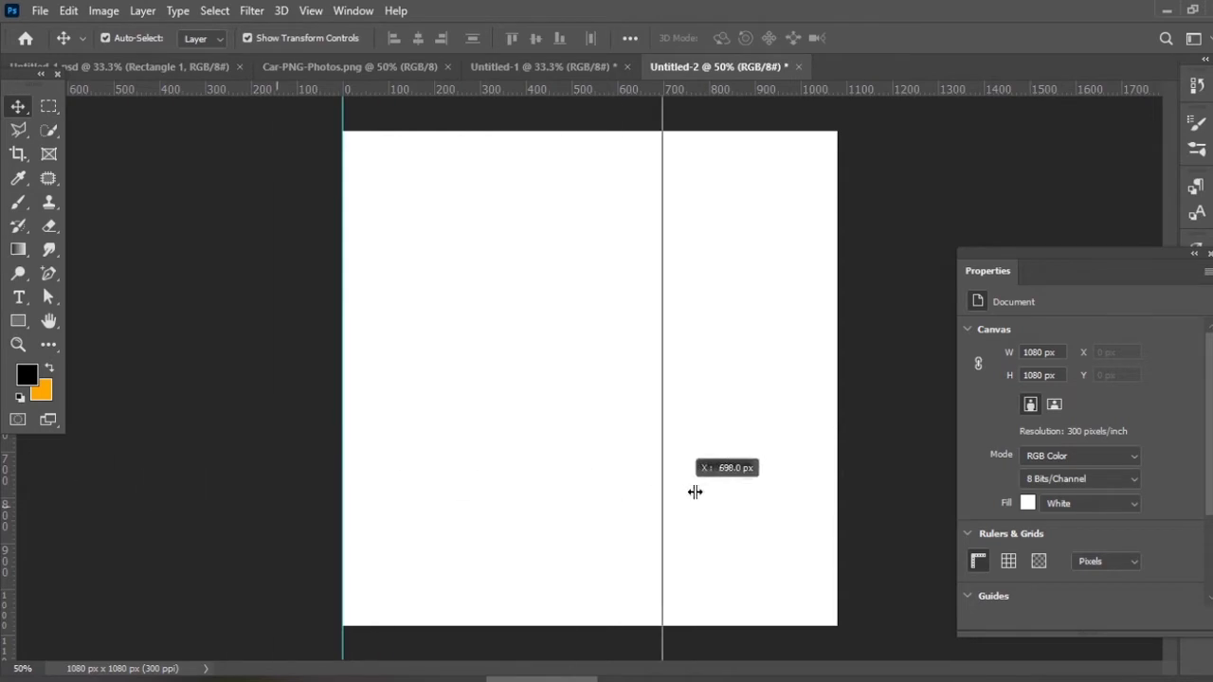
Step: Place guides along the canvas's top and bottom edges, and extend the canvas by a relative 500 pixels in width and height
{"action": "left_click_drag", "start_coordinate": [702, 86], "coordinate": [701, 131]}
{"action": "left_click_drag", "start_coordinate": [701, 90], "coordinate": [713, 626]}
{"action": "left_click", "coordinate": [104, 13]}
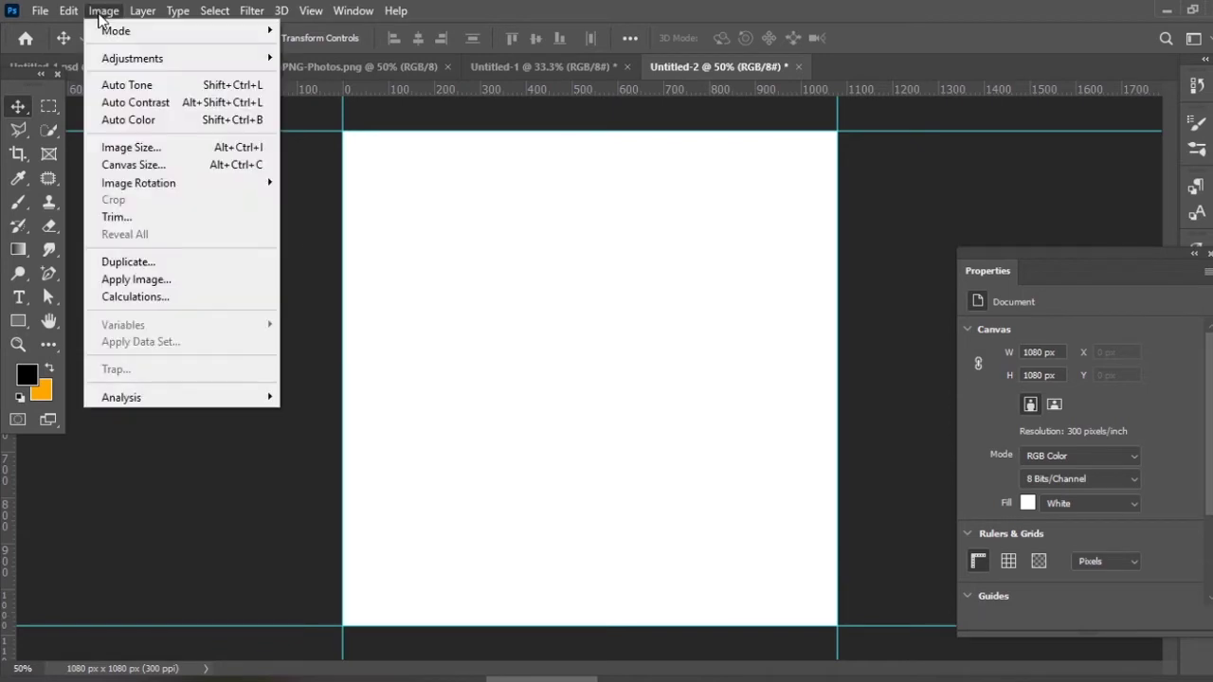
{"action": "left_click", "coordinate": [179, 165]}
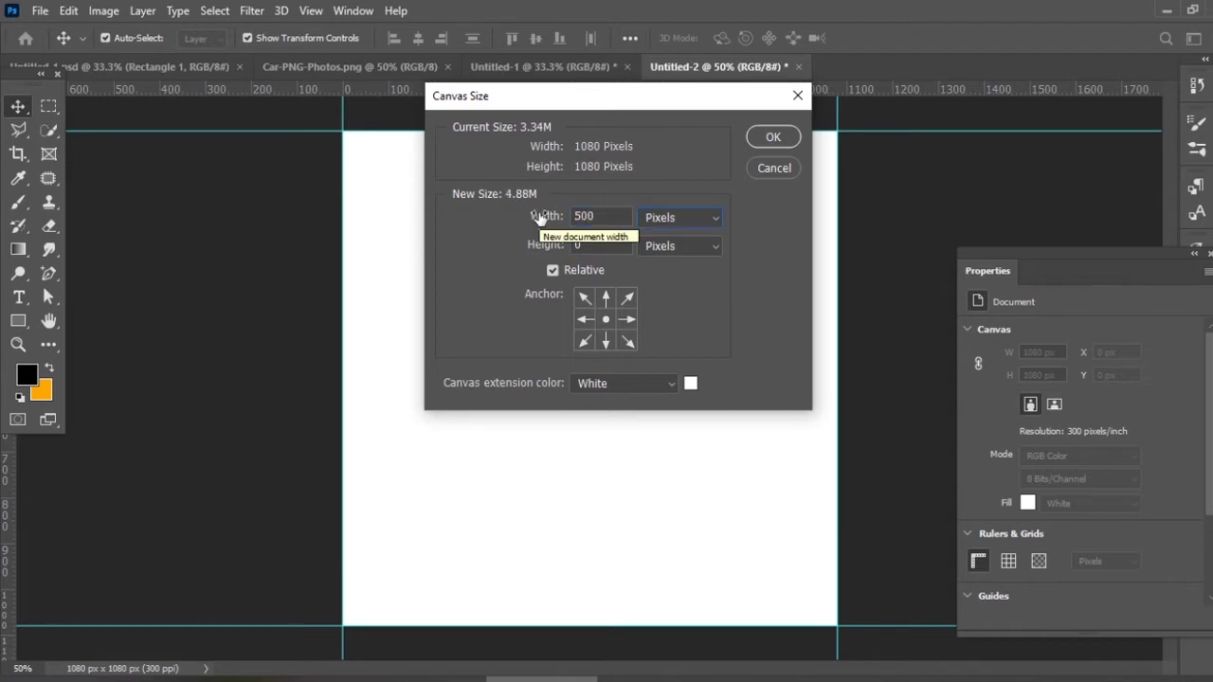
{"action": "key", "text": "Tab"}
{"action": "type", "text": "5"}
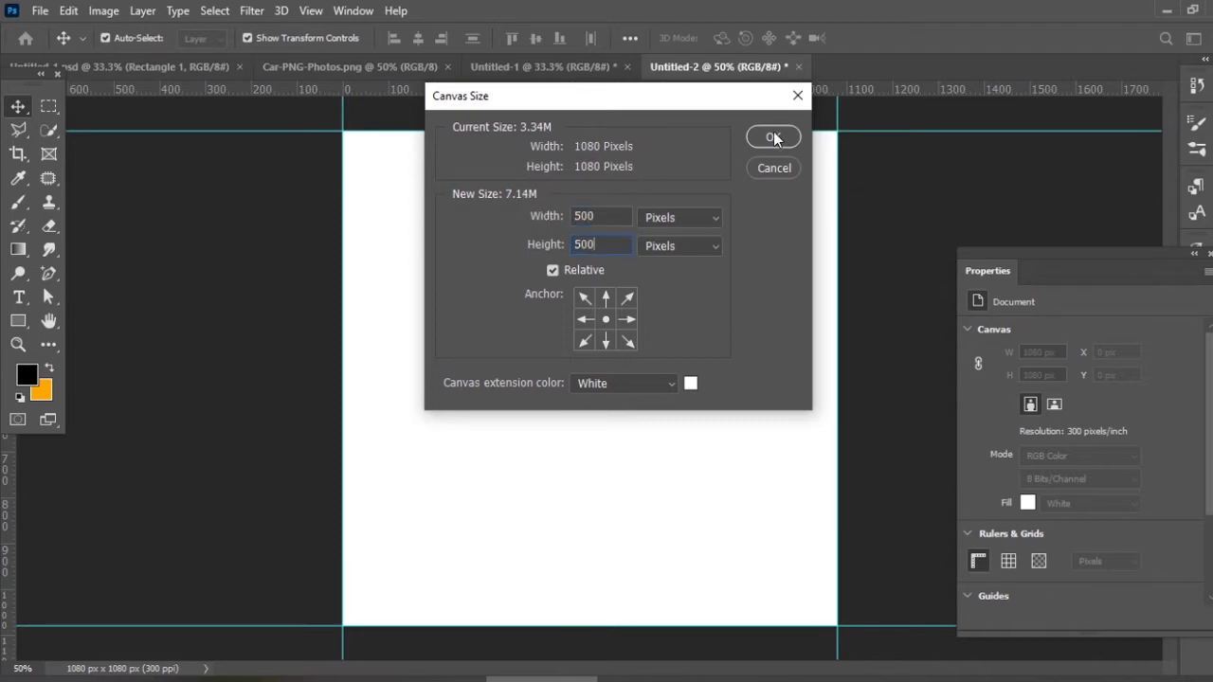
{"action": "left_click", "coordinate": [774, 138]}
{"action": "key", "text": "ctrl+minus"}
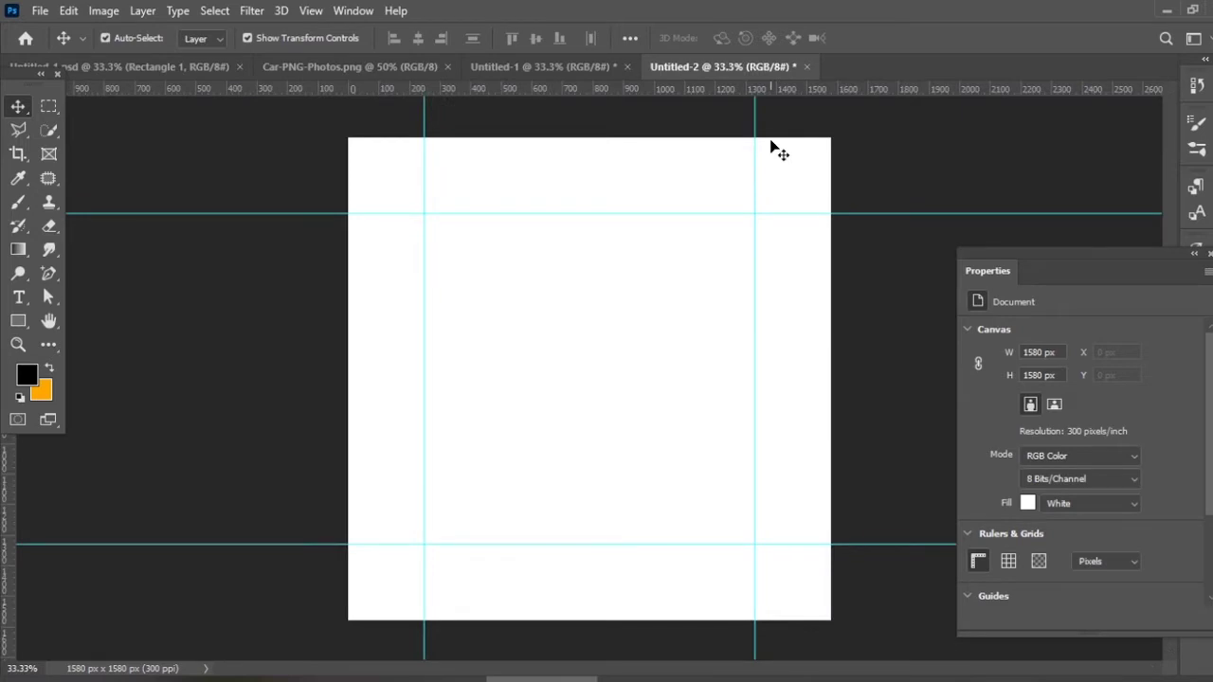
Step: Draw a 1080 × 1080 px black rectangle shape that fills the area enclosed by the four guides
{"action": "left_click", "coordinate": [18, 320]}
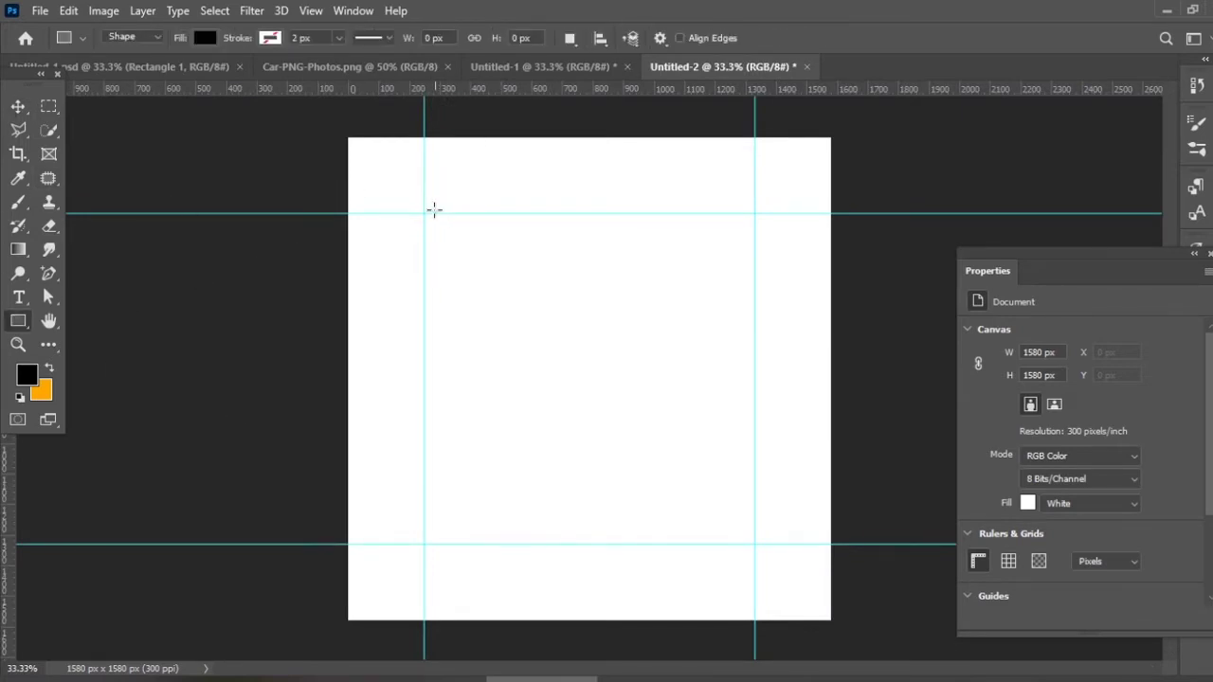
{"action": "left_click_drag", "start_coordinate": [423, 212], "coordinate": [754, 544]}
{"action": "key", "text": "ctrl+plus"}
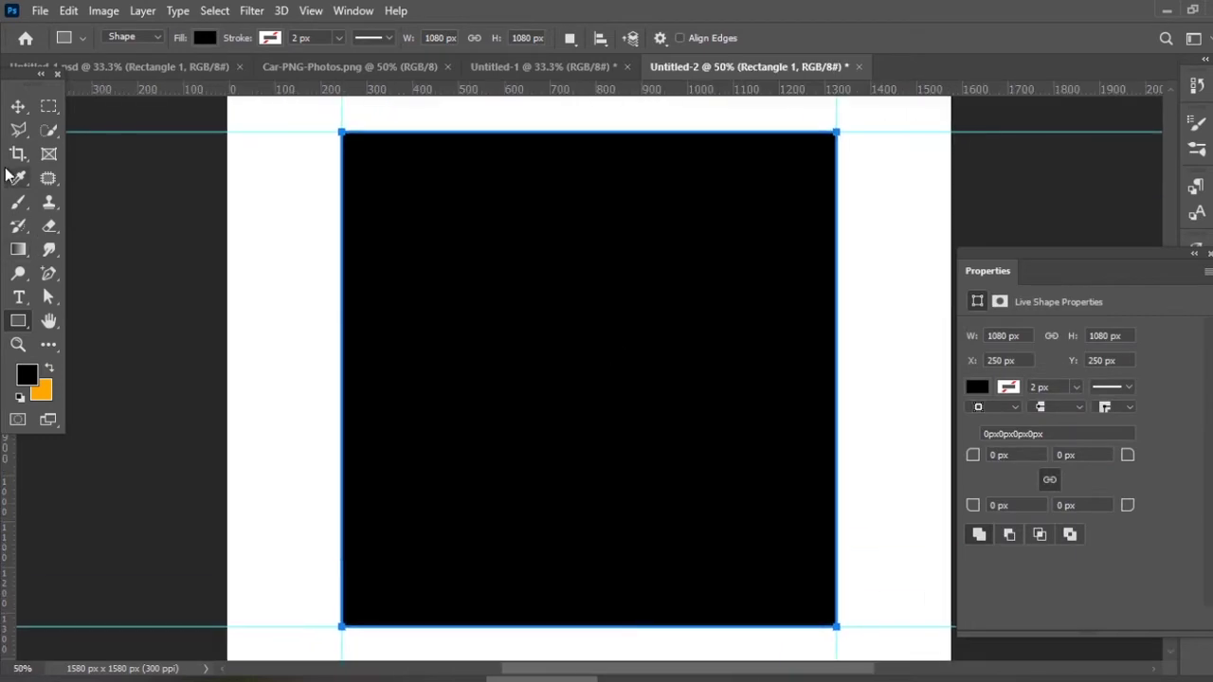
Step: Fill the rectangle shape with the blue-to-white linear gradient preset
{"action": "left_click", "coordinate": [16, 107]}
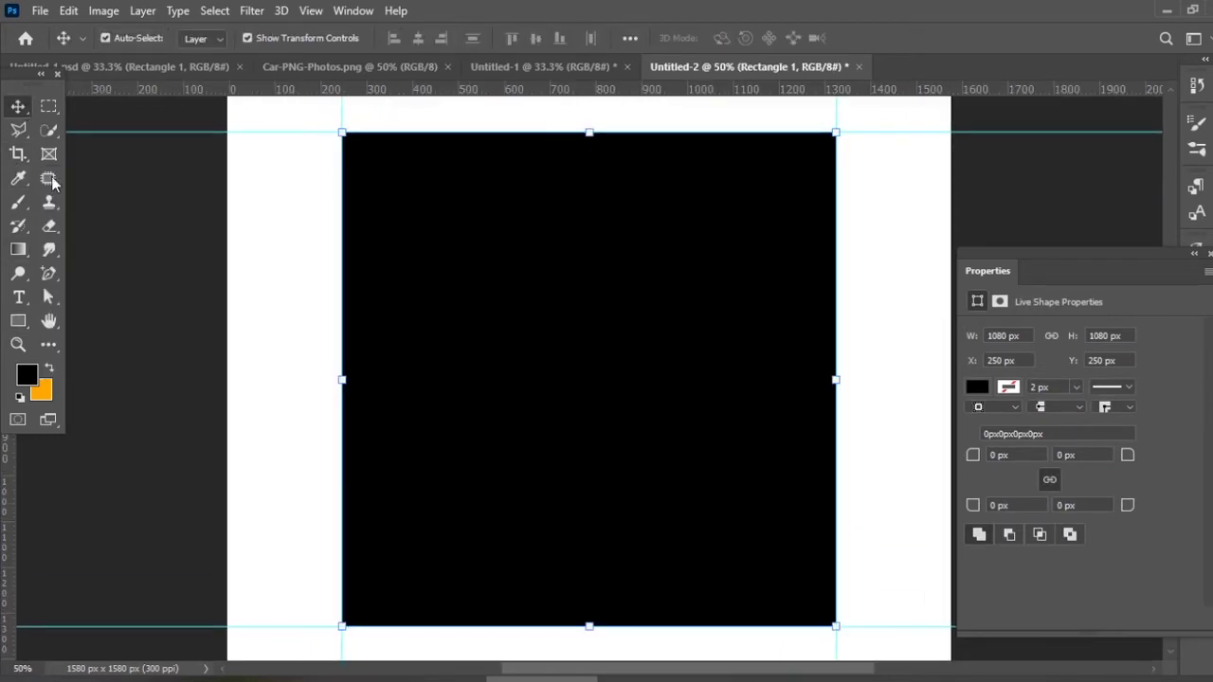
{"action": "left_click", "coordinate": [19, 250]}
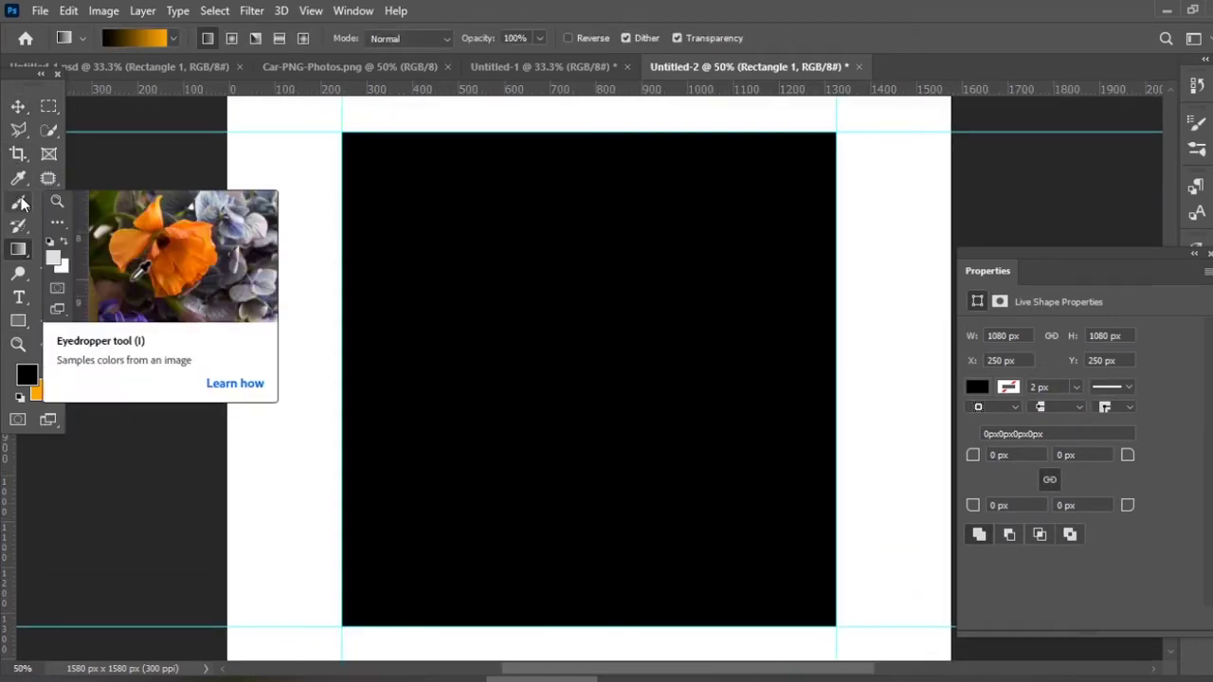
{"action": "left_click", "coordinate": [18, 320]}
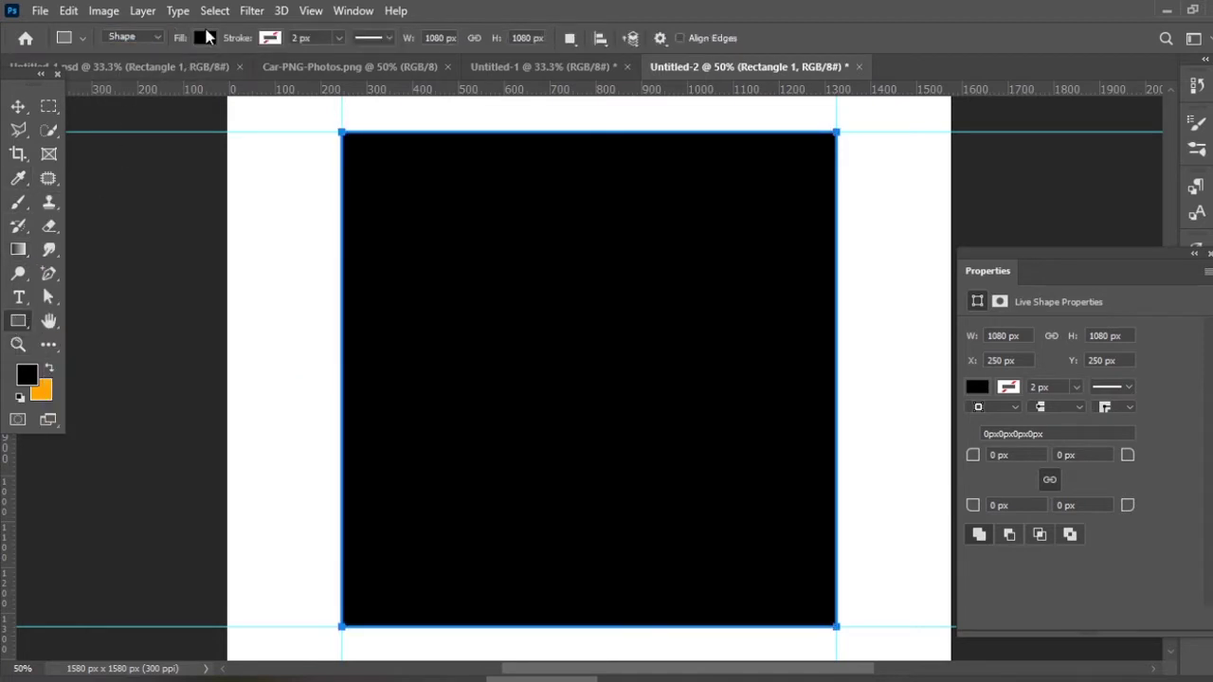
{"action": "left_click", "coordinate": [204, 38]}
{"action": "left_click", "coordinate": [160, 74]}
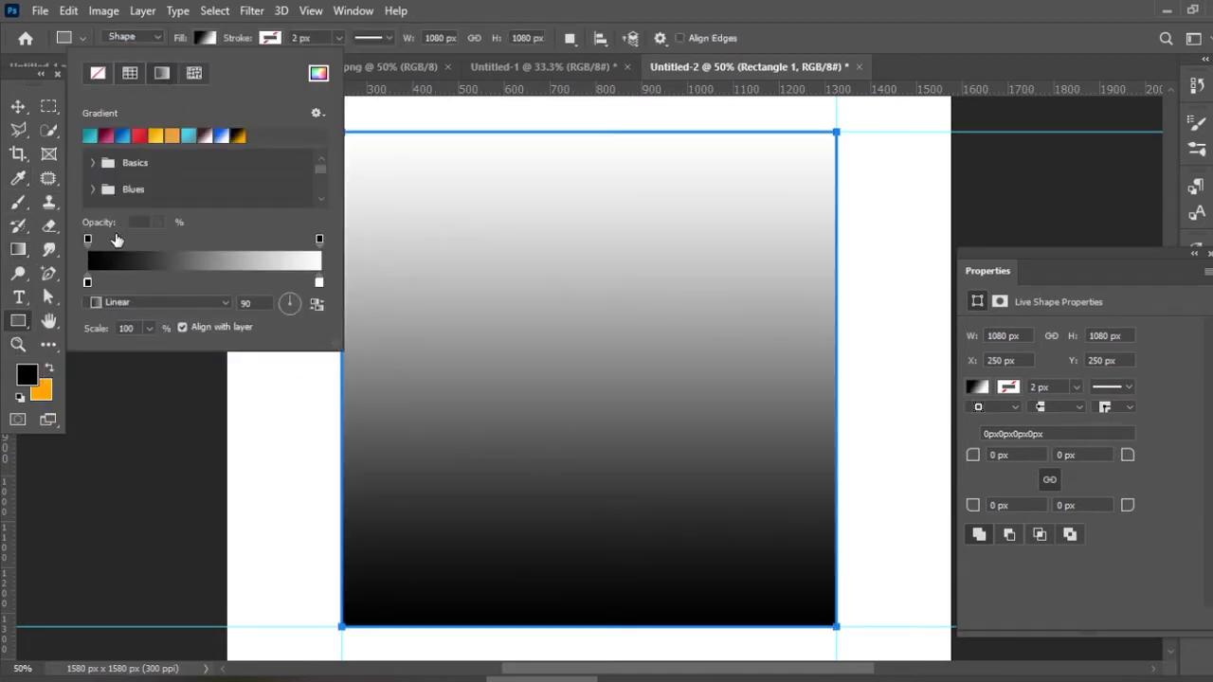
{"action": "left_click", "coordinate": [220, 136]}
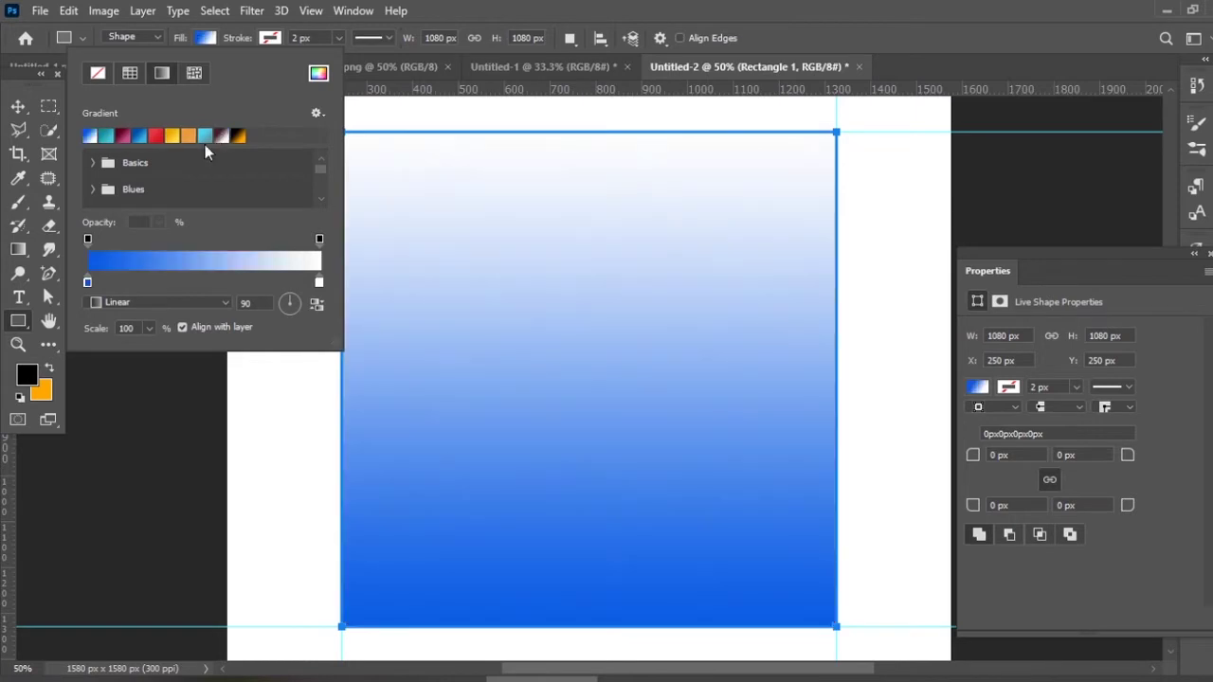
Step: Change the gradient's blue color stop to the muted sky blue 438db8
{"action": "double_click", "coordinate": [89, 281]}
{"action": "left_click", "coordinate": [913, 293]}
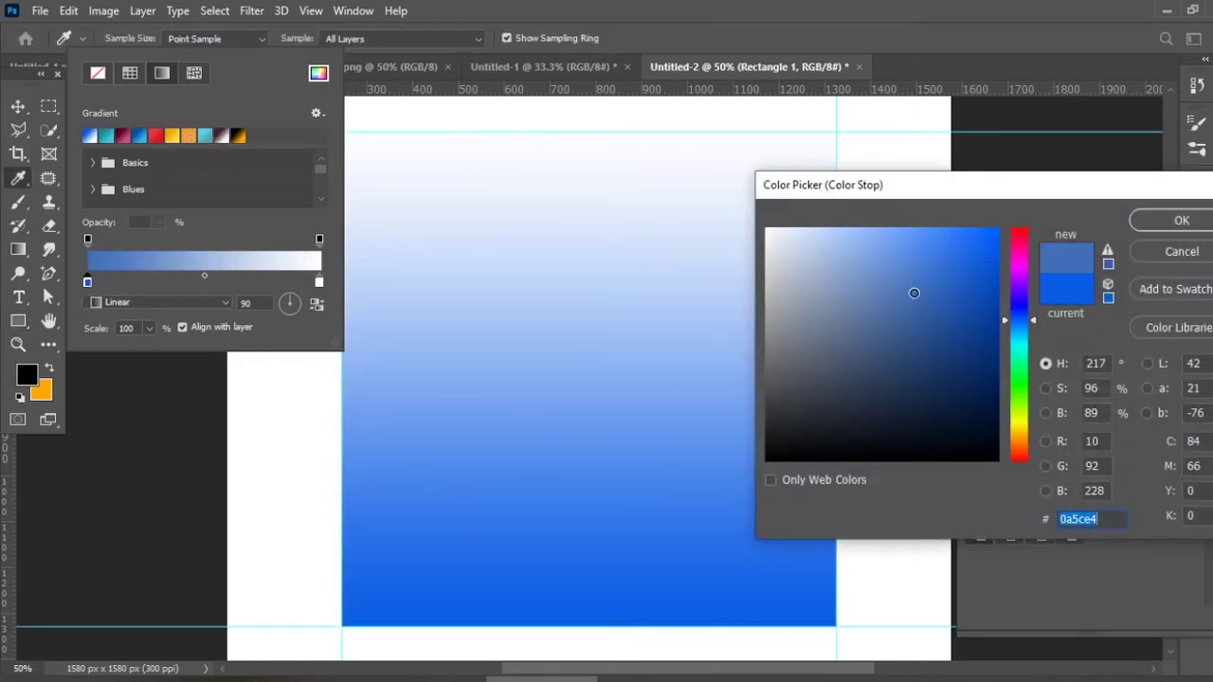
{"action": "left_click_drag", "start_coordinate": [1016, 360], "coordinate": [1021, 333]}
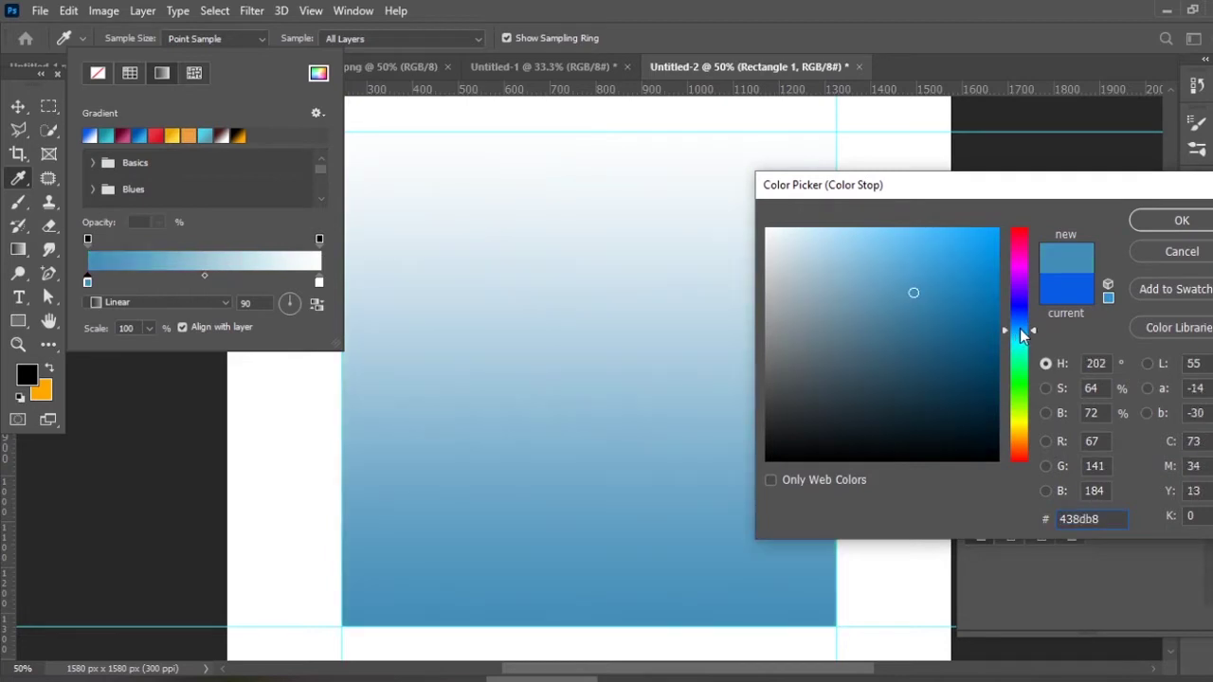
{"action": "left_click", "coordinate": [1180, 222]}
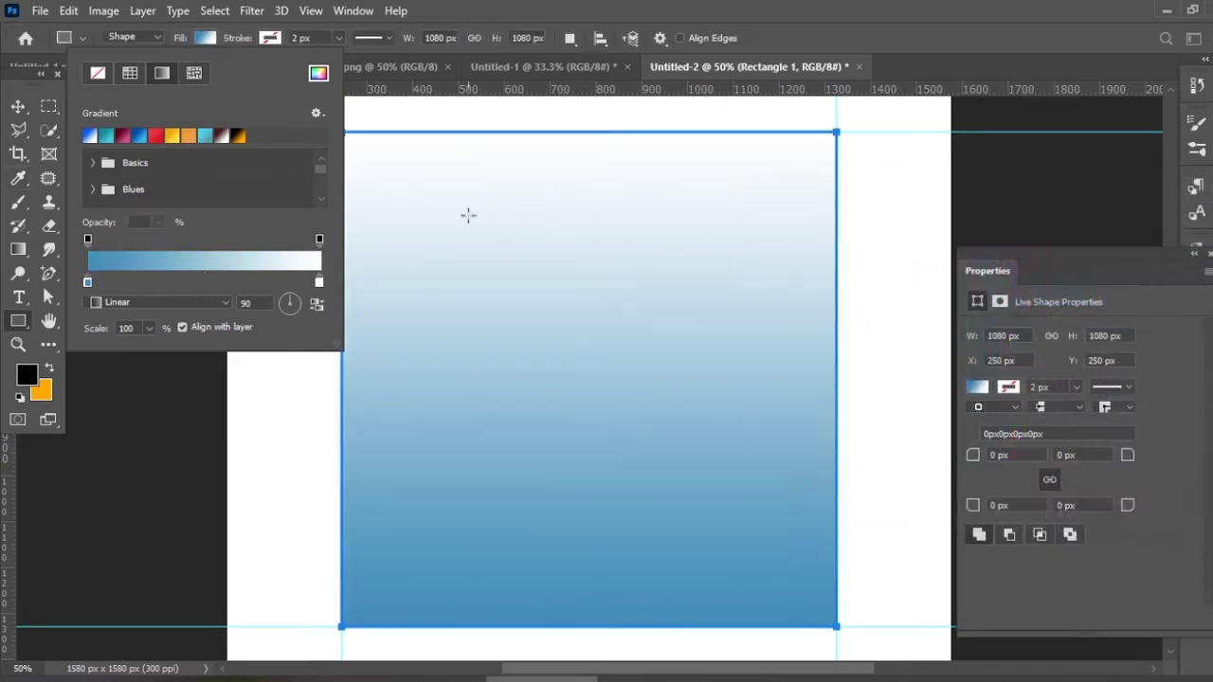
Step: Change the gradient's white color stop to a bright yellow-orange
{"action": "double_click", "coordinate": [319, 282]}
{"action": "left_click", "coordinate": [1018, 431]}
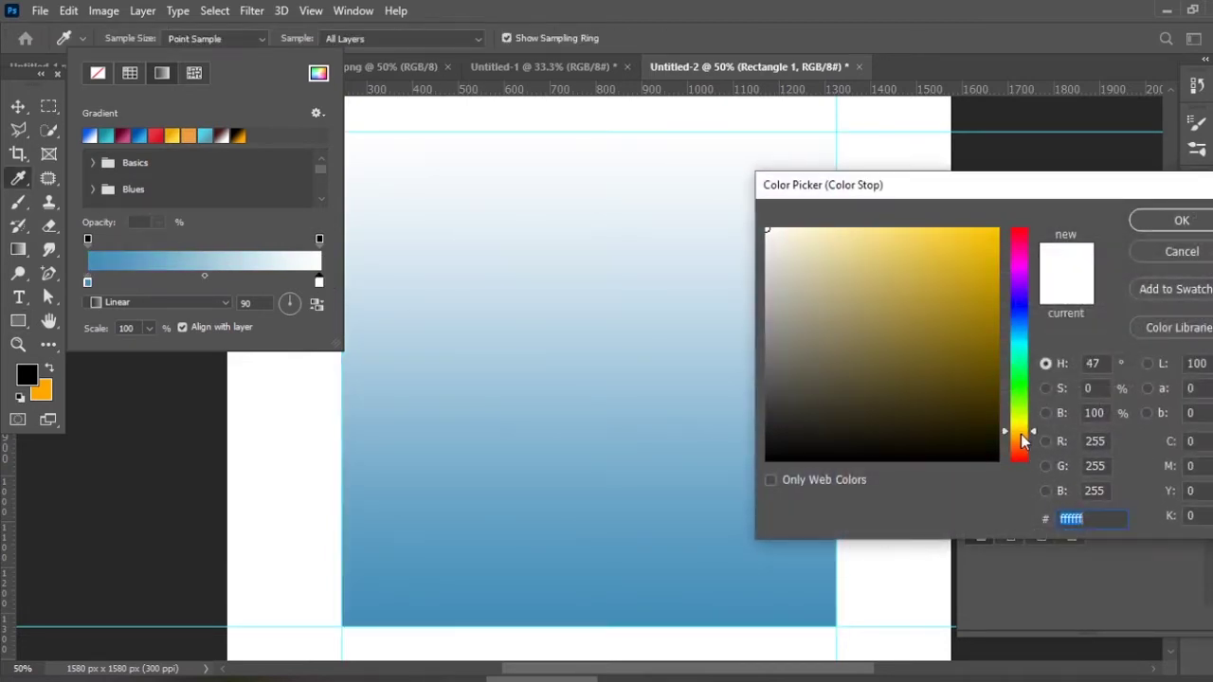
{"action": "left_click", "coordinate": [966, 253]}
{"action": "mouse_move", "coordinate": [1018, 431]}
{"action": "left_mouse_down"}
{"action": "mouse_move", "coordinate": [1021, 457]}
{"action": "mouse_move", "coordinate": [1019, 435]}
{"action": "left_mouse_up"}
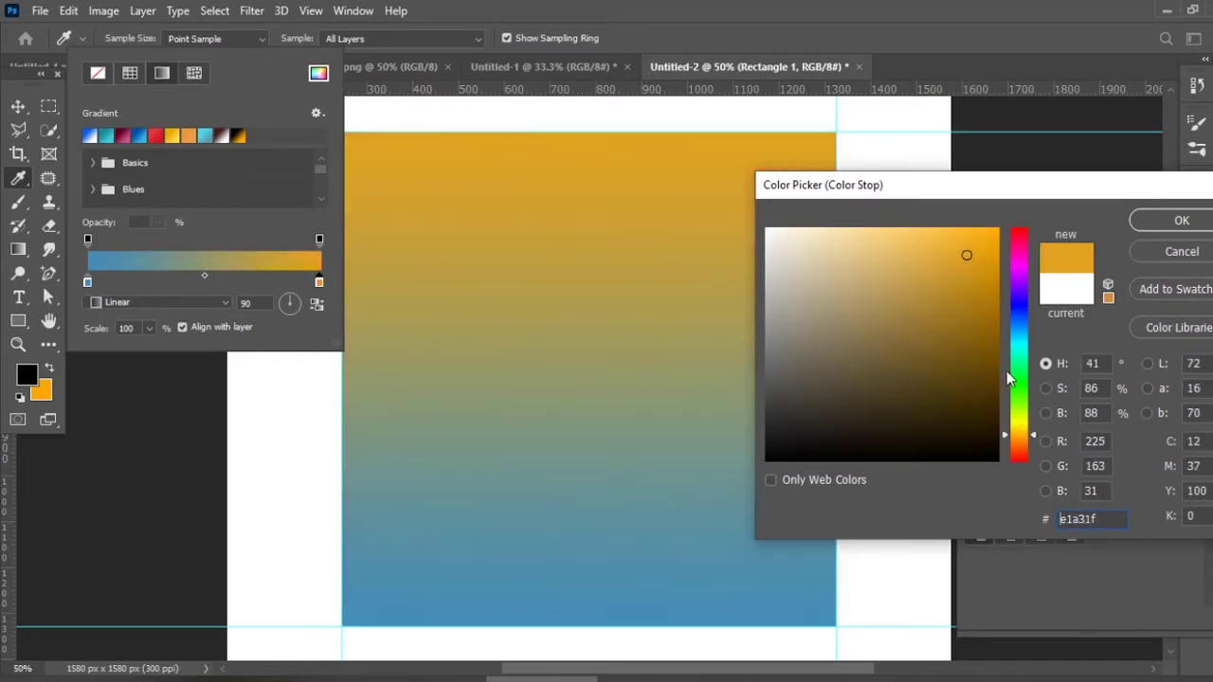
{"action": "left_click", "coordinate": [978, 234]}
{"action": "key", "text": "Return"}
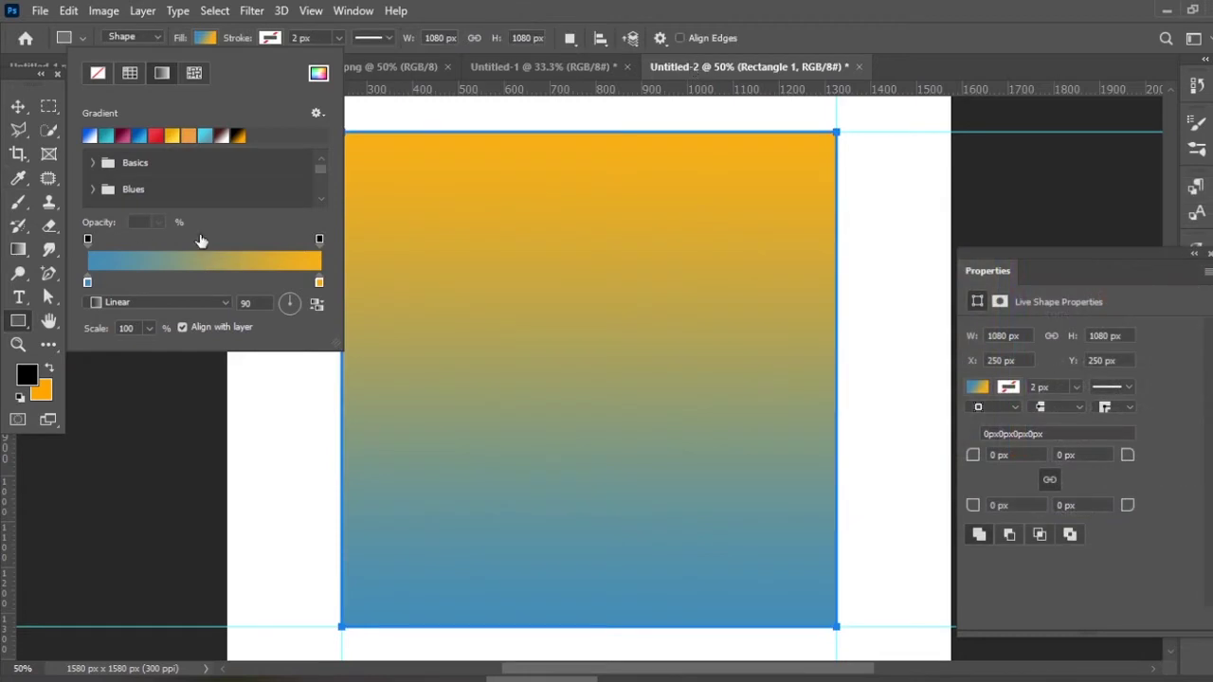
Step: Set the gradient's scale to 1% and its angle to 0 for a hard vertical color split, and deselect the rectangle
{"action": "left_click", "coordinate": [150, 329]}
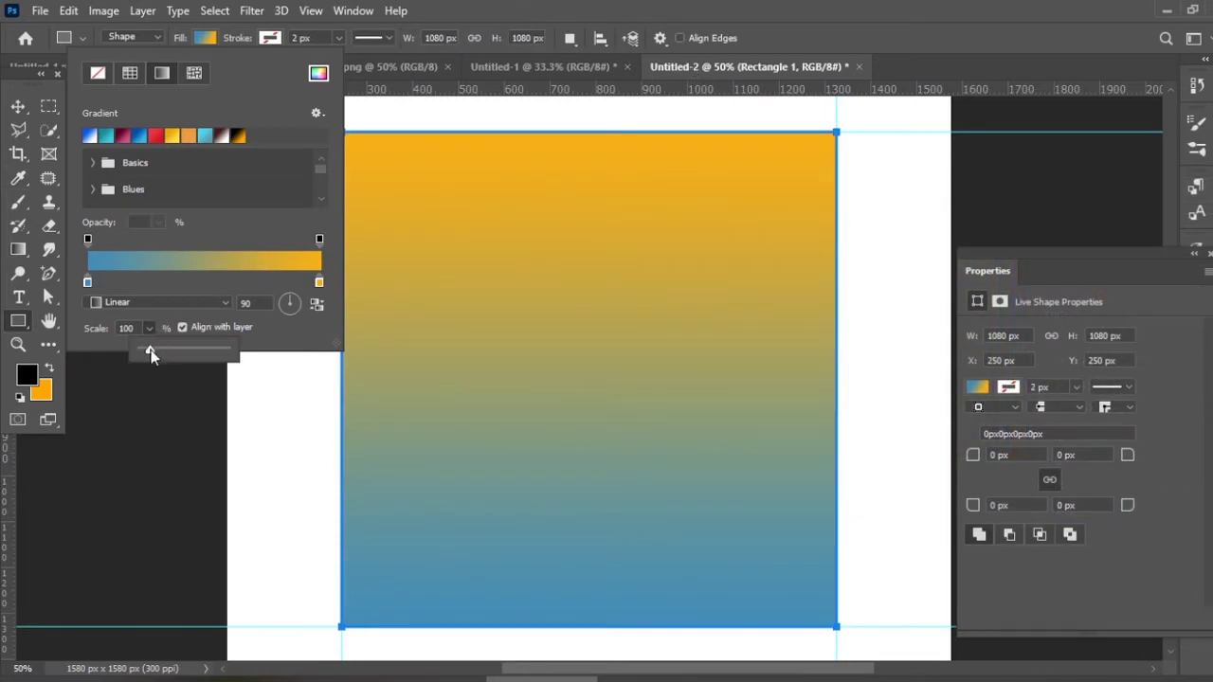
{"action": "left_click_drag", "start_coordinate": [149, 350], "coordinate": [71, 360]}
{"action": "left_click", "coordinate": [297, 301]}
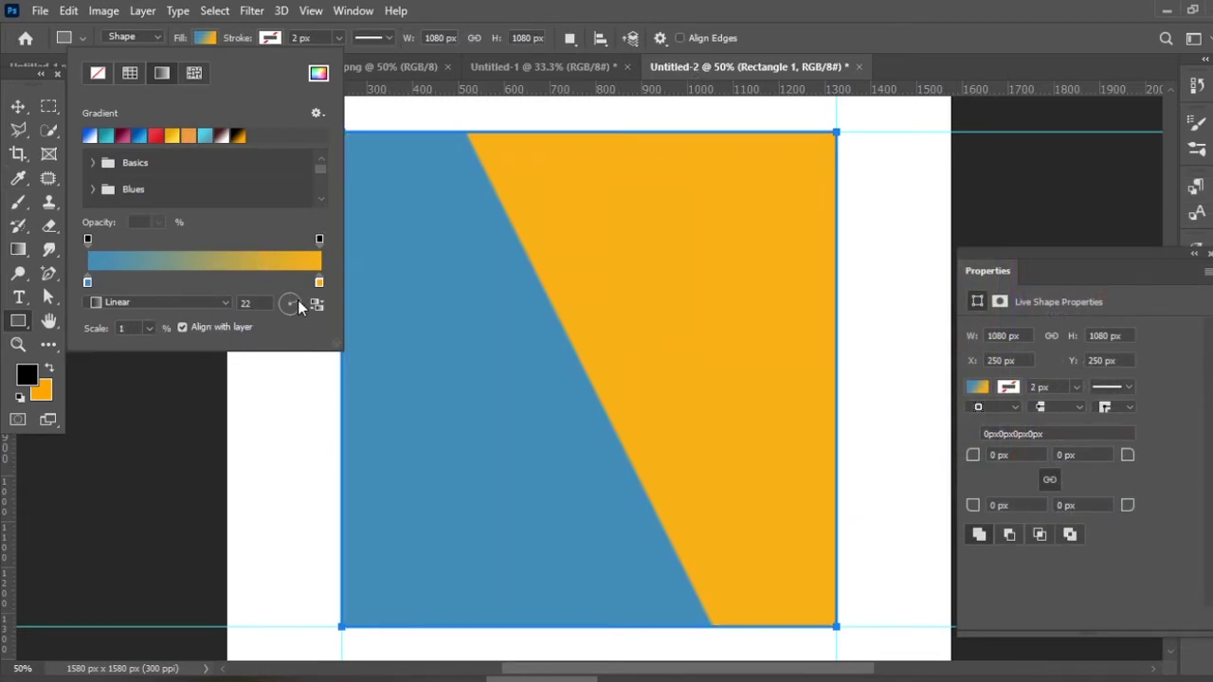
{"action": "left_click", "coordinate": [250, 303]}
{"action": "type", "text": "0"}
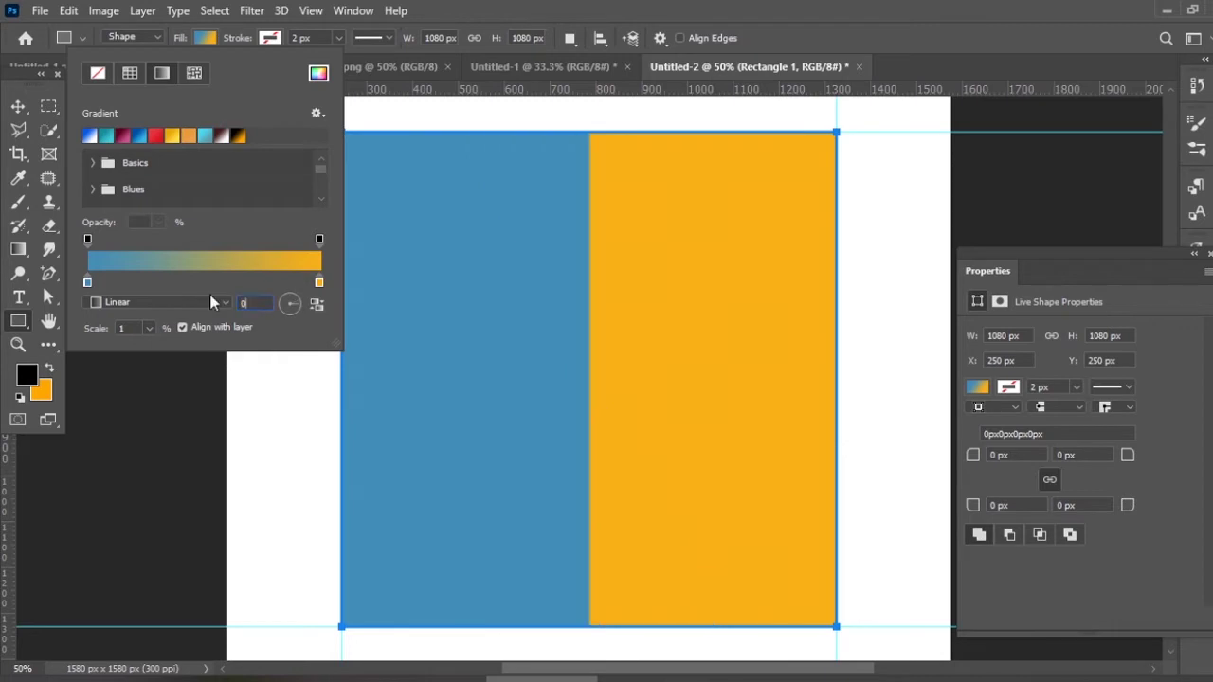
{"action": "key", "text": "Return"}
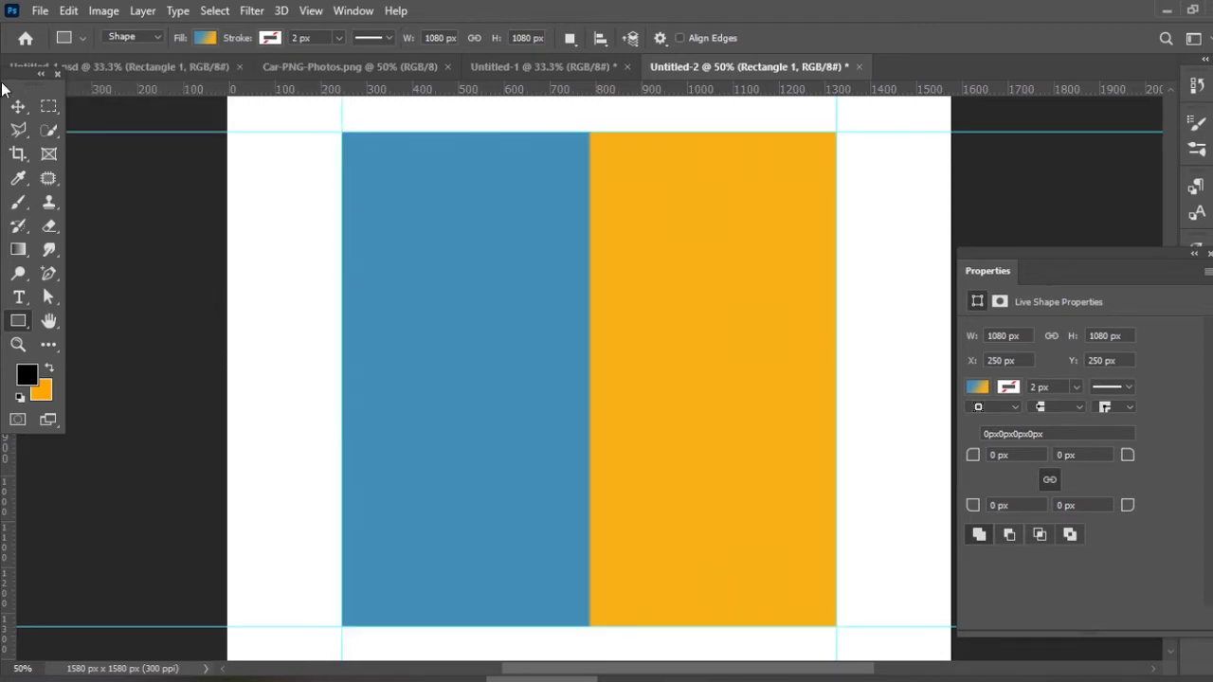
{"action": "left_click", "coordinate": [21, 103]}
{"action": "left_click", "coordinate": [121, 237]}
{"action": "key", "text": "ctrl+minus"}
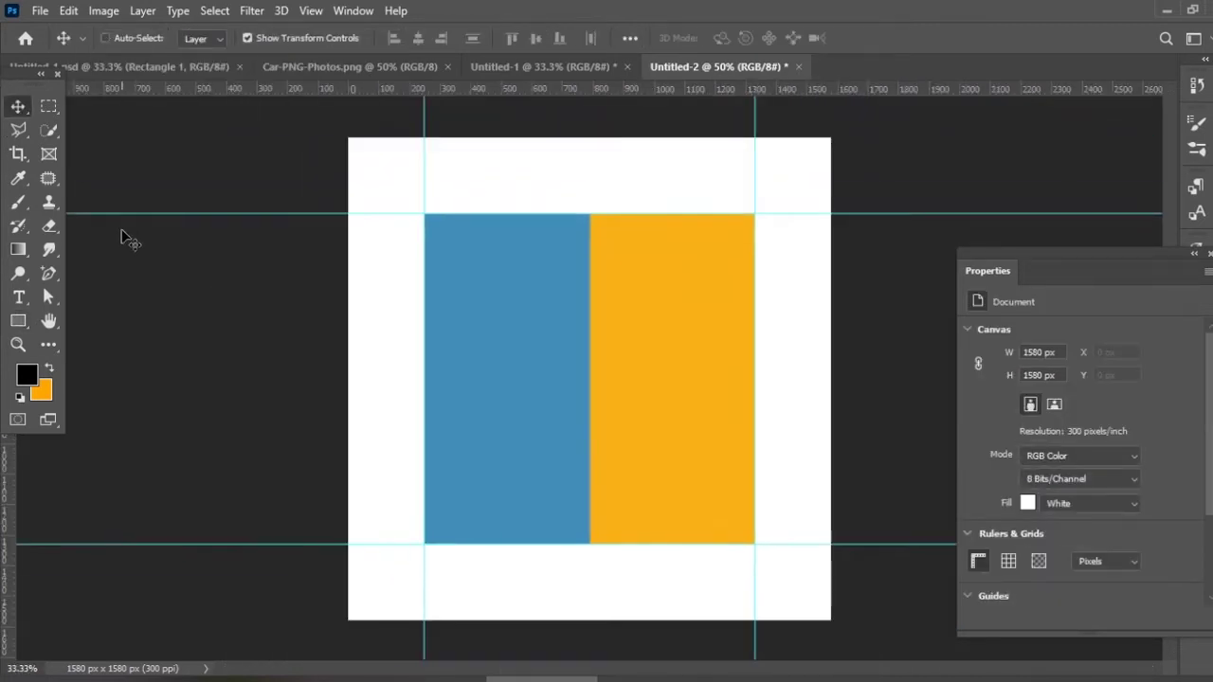
Step: Reverse the rectangle's gradient so orange fills the left half and blue the right half, and deselect the shape
{"action": "left_click", "coordinate": [539, 371]}
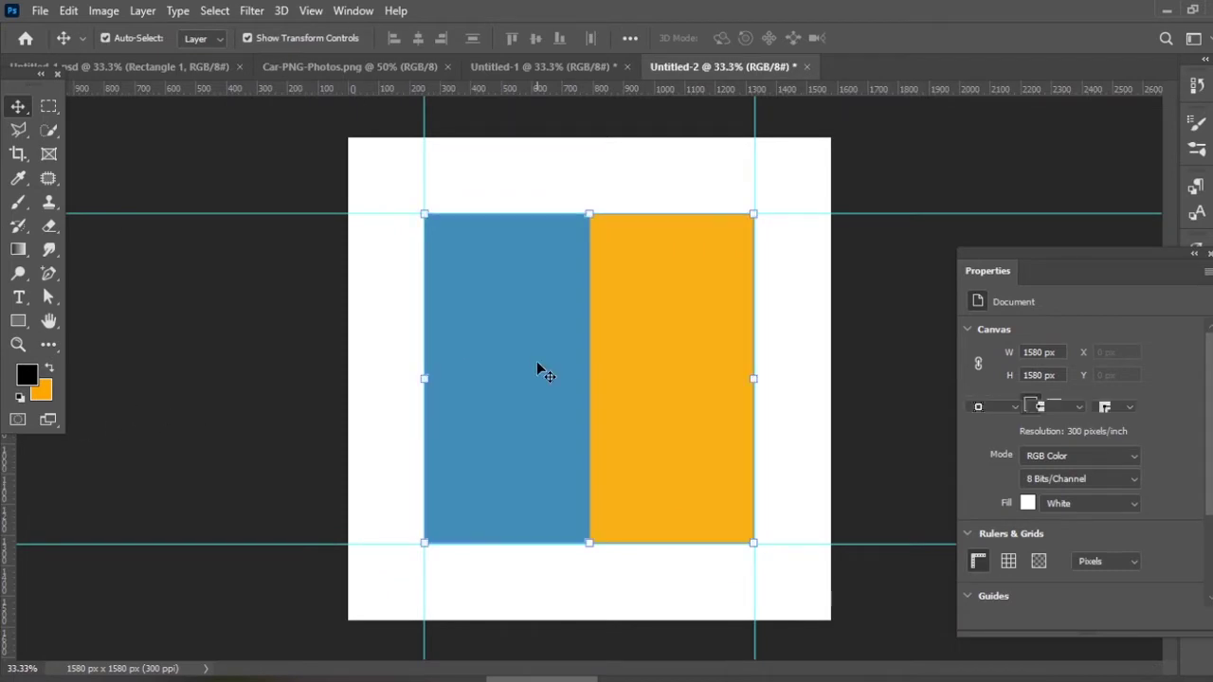
{"action": "key", "text": "u"}
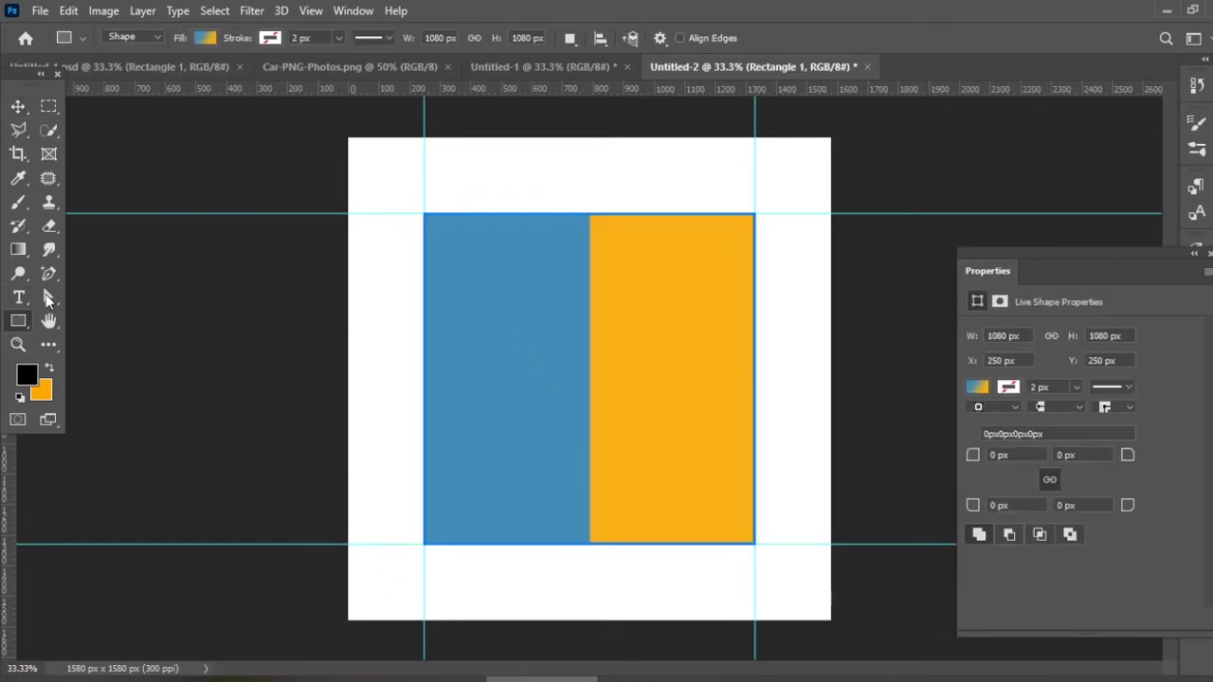
{"action": "left_click", "coordinate": [205, 38]}
{"action": "left_click", "coordinate": [316, 305]}
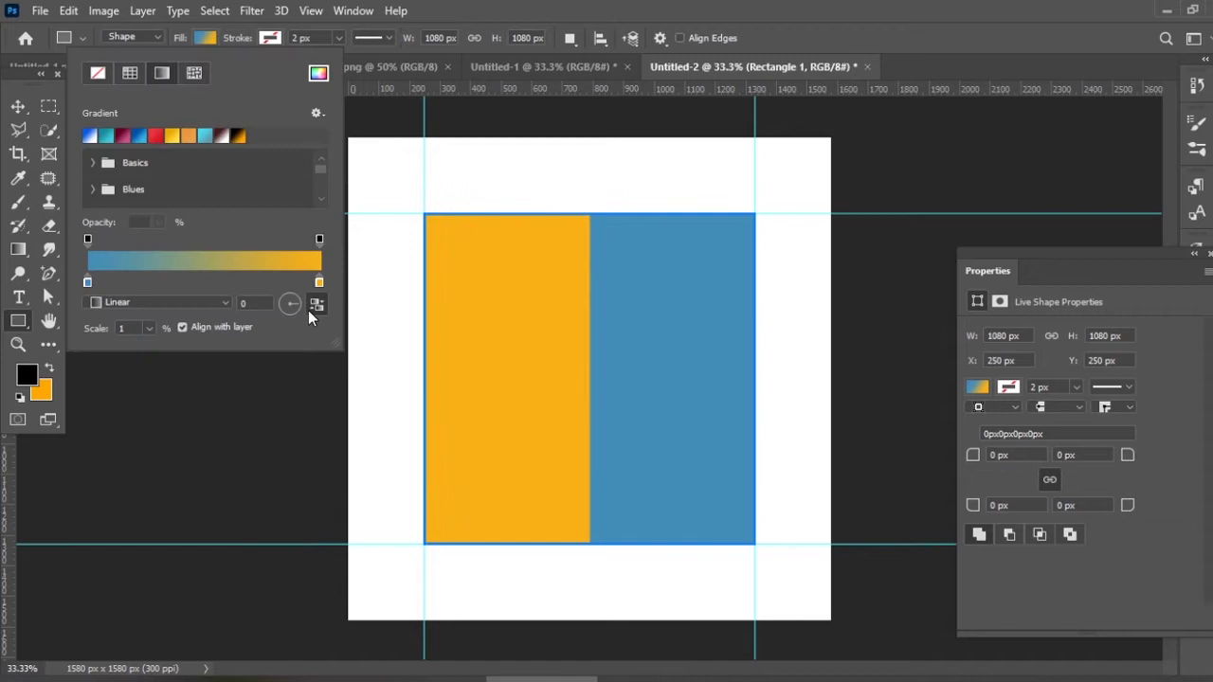
{"action": "left_click", "coordinate": [18, 106]}
{"action": "left_click", "coordinate": [152, 316]}
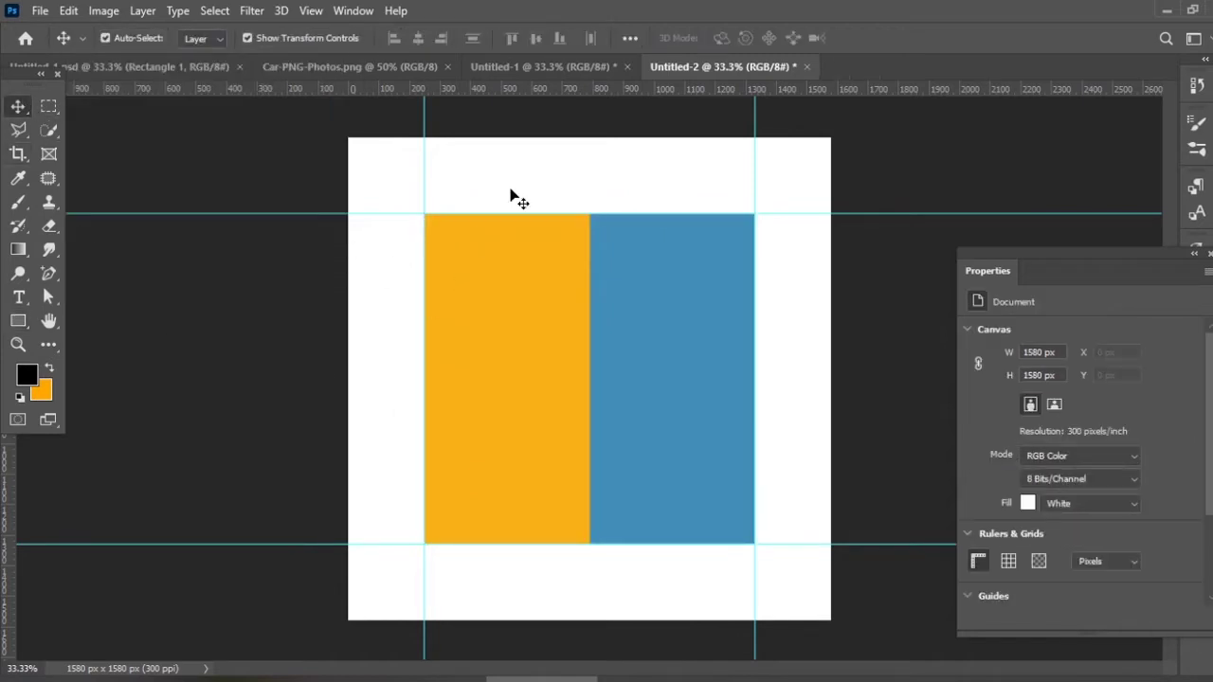
Step: Copy the car icon, RENT GOOD CAR, CARACTERE and BOOK NOW elements from Untitled-1 into Untitled-2, centered in the square's upper part
{"action": "left_click", "coordinate": [543, 66]}
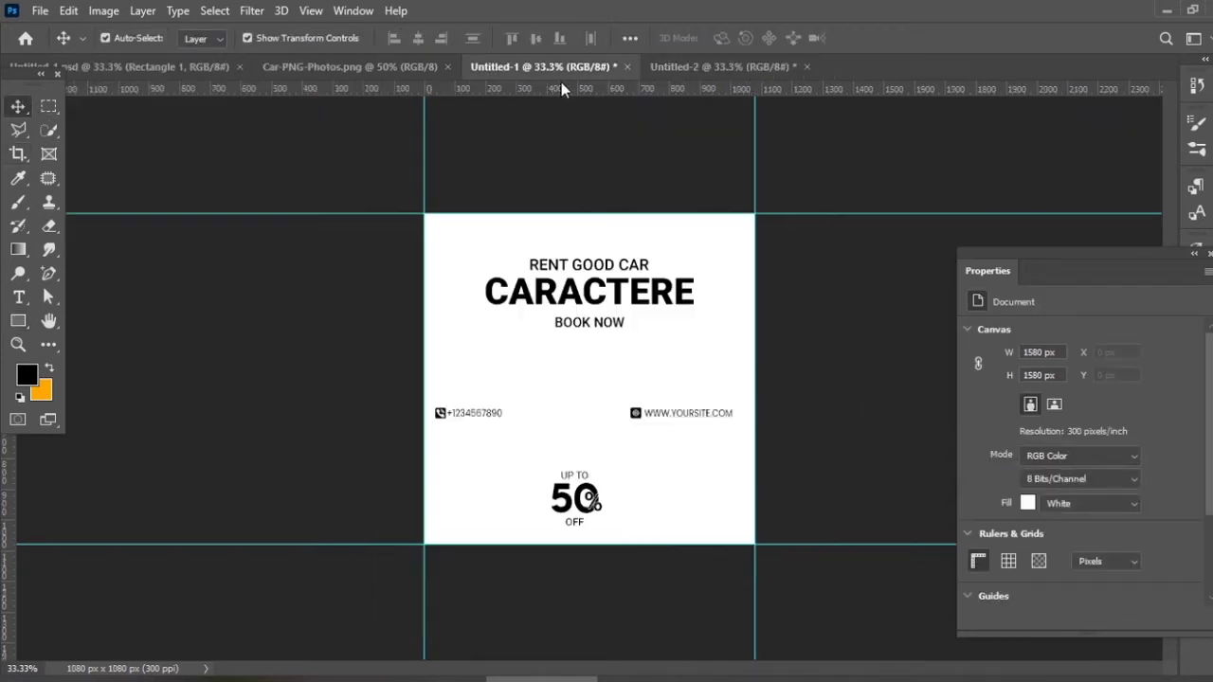
{"action": "left_click_drag", "start_coordinate": [487, 237], "coordinate": [699, 333]}
{"action": "left_click_drag", "start_coordinate": [616, 293], "coordinate": [589, 284]}
{"action": "left_click", "coordinate": [768, 312]}
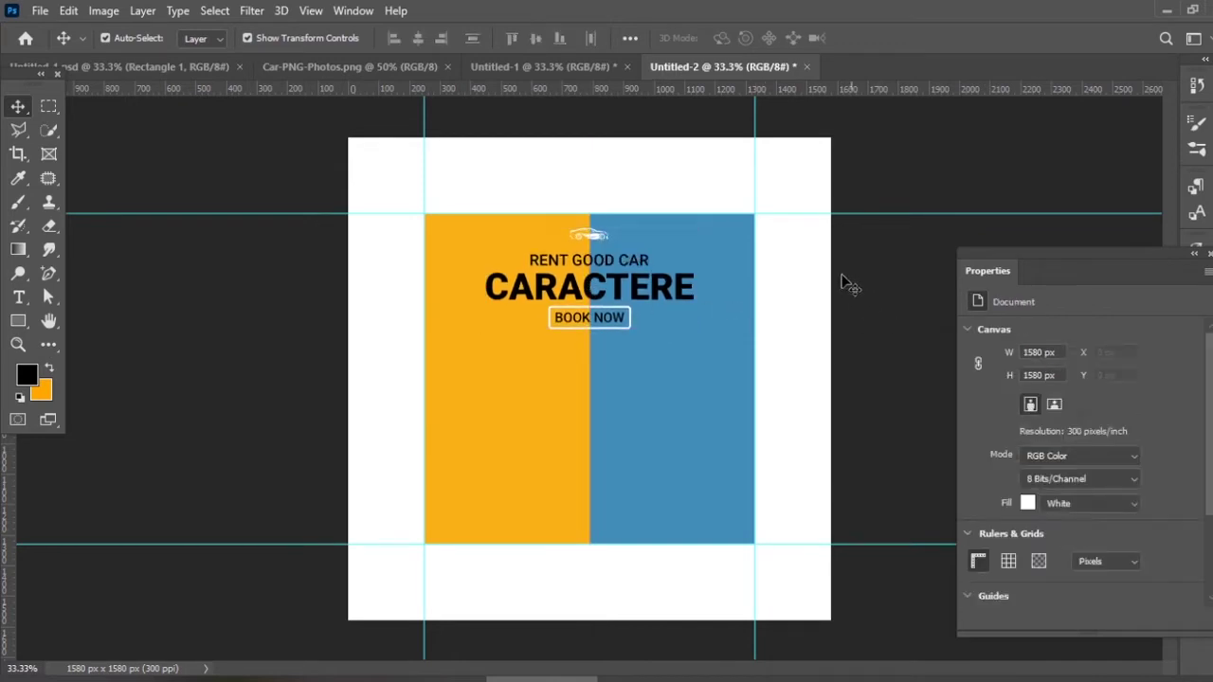
Step: Copy the red car from Car-PNG-Photos.png into Untitled-2, scale it to about 865 × 482 px and center it below BOOK NOW
{"action": "left_click", "coordinate": [373, 68]}
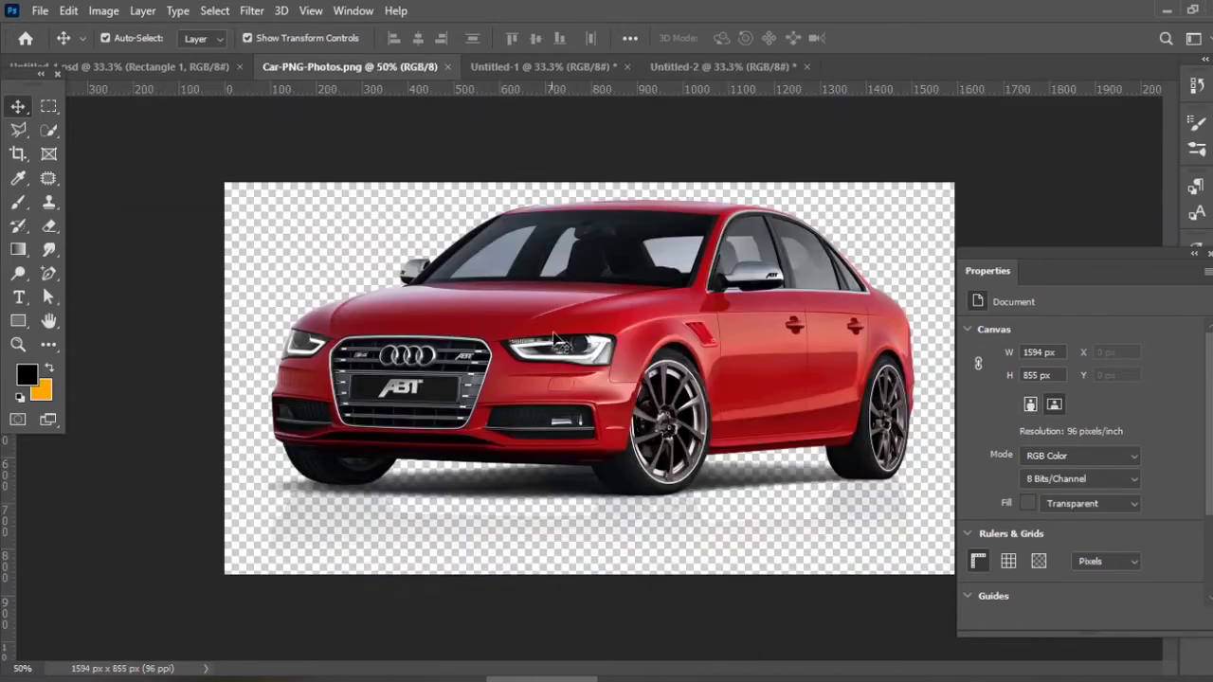
{"action": "left_click_drag", "start_coordinate": [673, 293], "coordinate": [554, 379]}
{"action": "left_click_drag", "start_coordinate": [336, 260], "coordinate": [511, 330]}
{"action": "left_click_drag", "start_coordinate": [623, 384], "coordinate": [572, 358]}
{"action": "key", "text": "Return"}
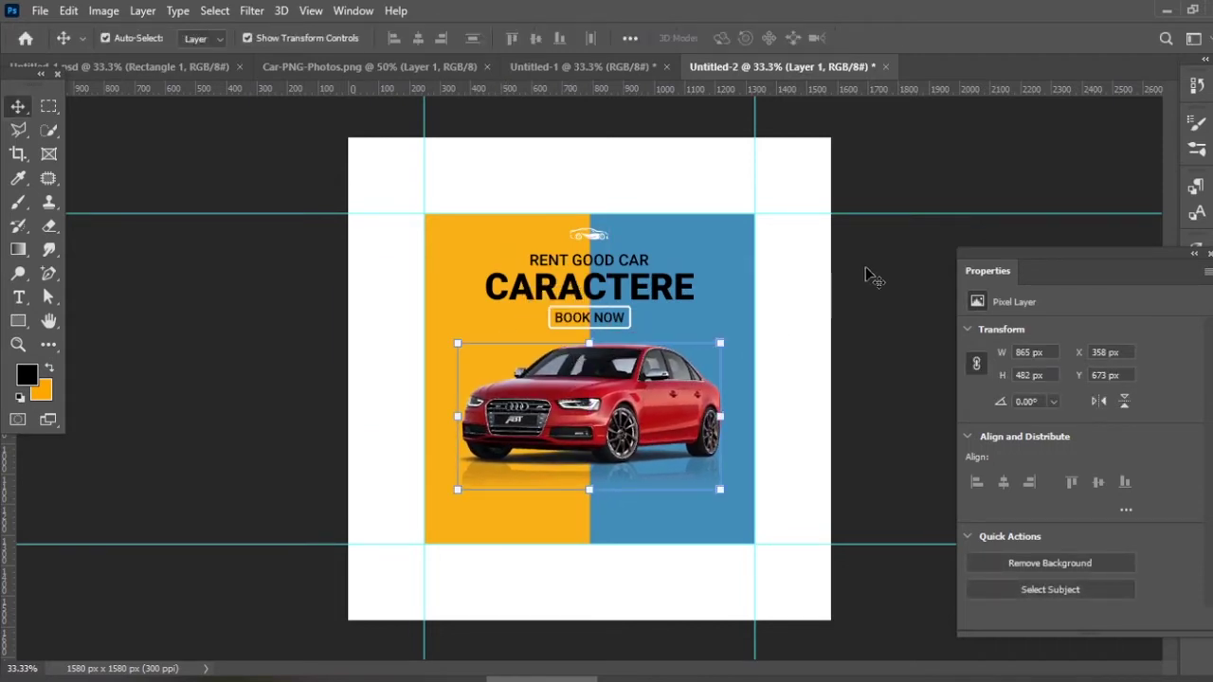
{"action": "left_click", "coordinate": [880, 272]}
Step: Copy the phone number and website lines with their icons from Untitled-1 into Untitled-2, along the square's bottom edge
{"action": "left_click", "coordinate": [616, 66]}
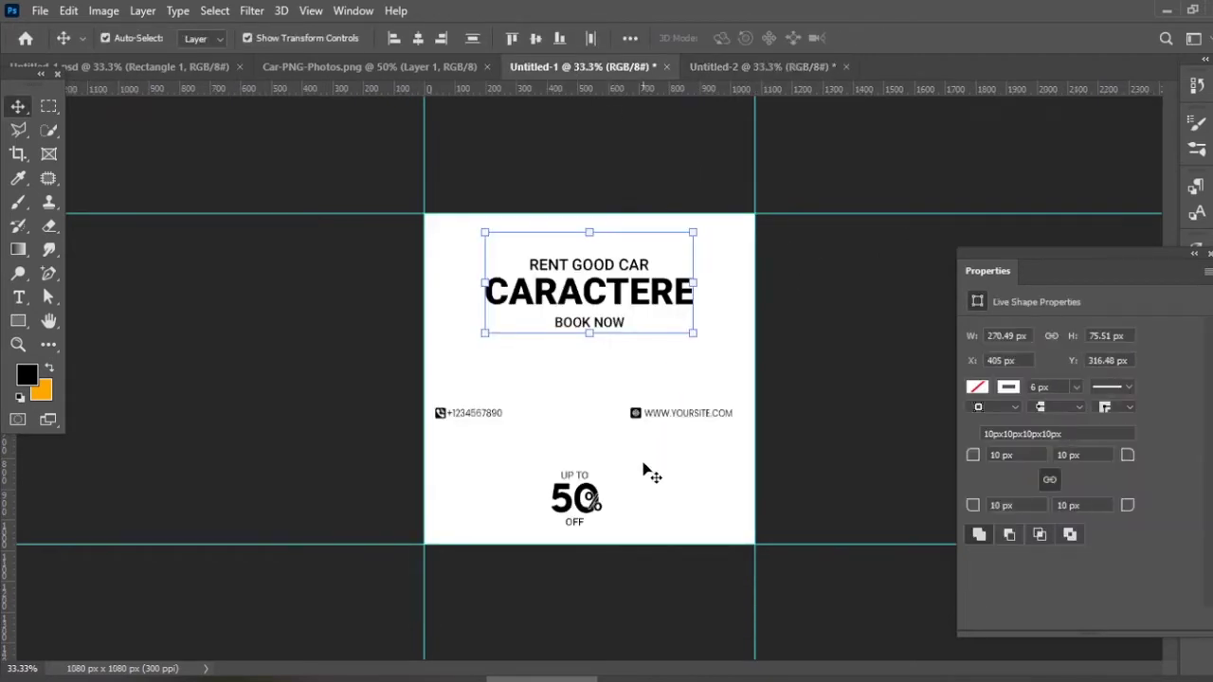
{"action": "left_click", "coordinate": [650, 473]}
{"action": "left_click_drag", "start_coordinate": [403, 389], "coordinate": [779, 67]}
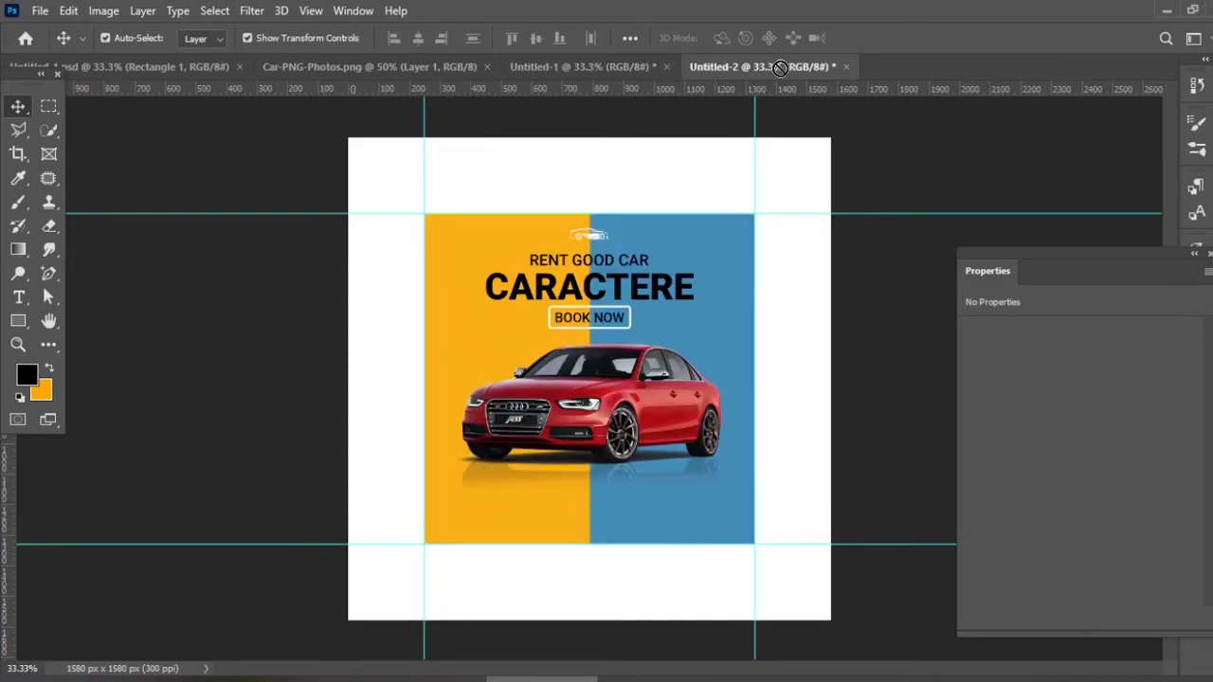
{"action": "left_click_drag", "start_coordinate": [625, 500], "coordinate": [633, 533]}
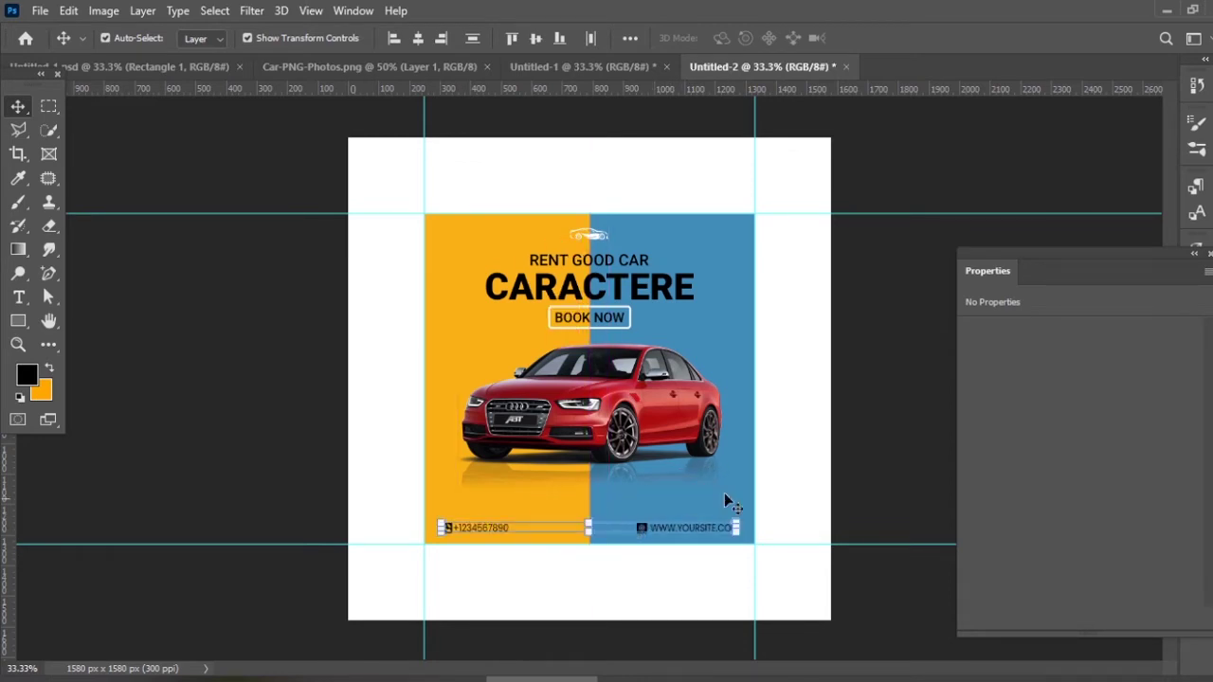
{"action": "left_click", "coordinate": [911, 355]}
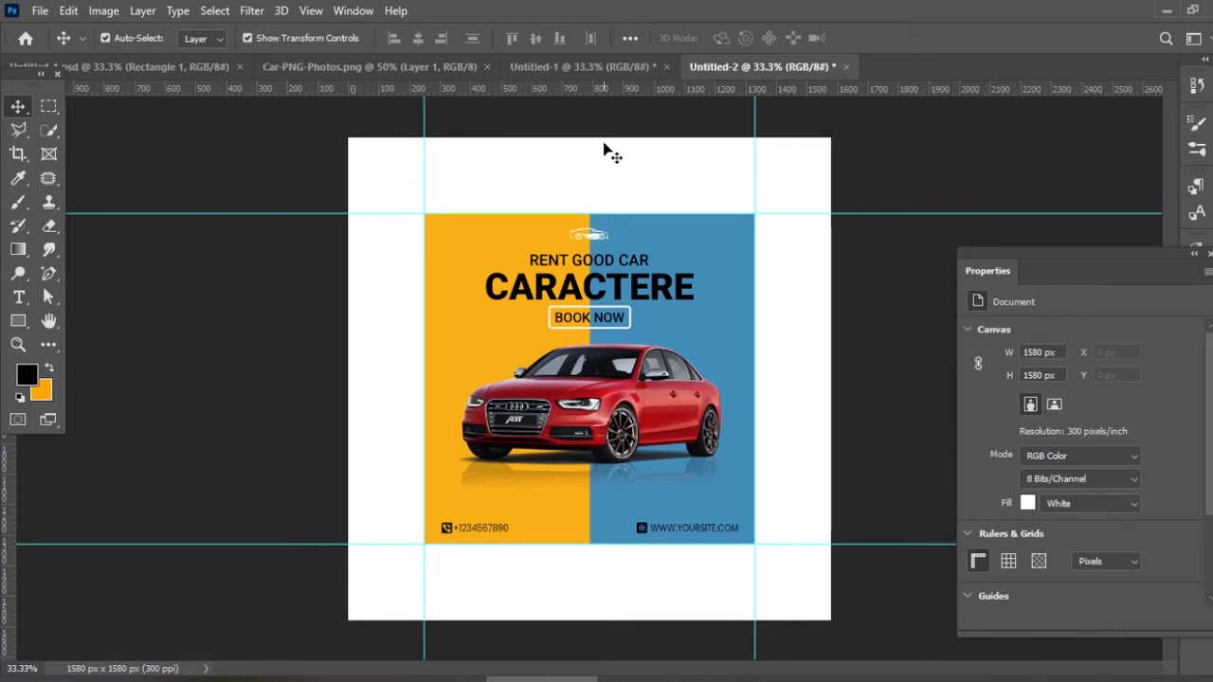
Step: Copy the UP TO 50% OFF text from Untitled-1 into Untitled-2 and place it in the orange half beside BOOK NOW
{"action": "left_click", "coordinate": [605, 67]}
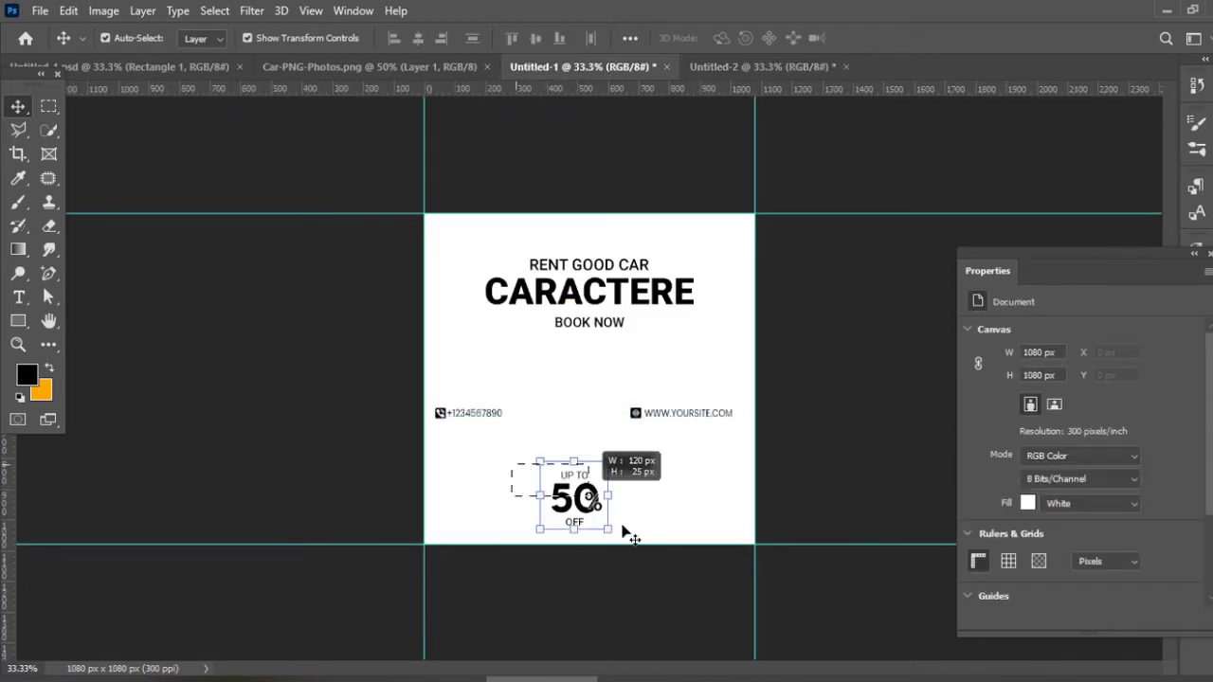
{"action": "left_click_drag", "start_coordinate": [623, 532], "coordinate": [731, 72]}
{"action": "left_click_drag", "start_coordinate": [519, 316], "coordinate": [479, 331]}
{"action": "left_click", "coordinate": [271, 387]}
Step: Add a vertical guide aligned with the left edge of the phone icon
{"action": "left_click_drag", "start_coordinate": [8, 488], "coordinate": [440, 511]}
{"action": "left_click", "coordinate": [458, 376]}
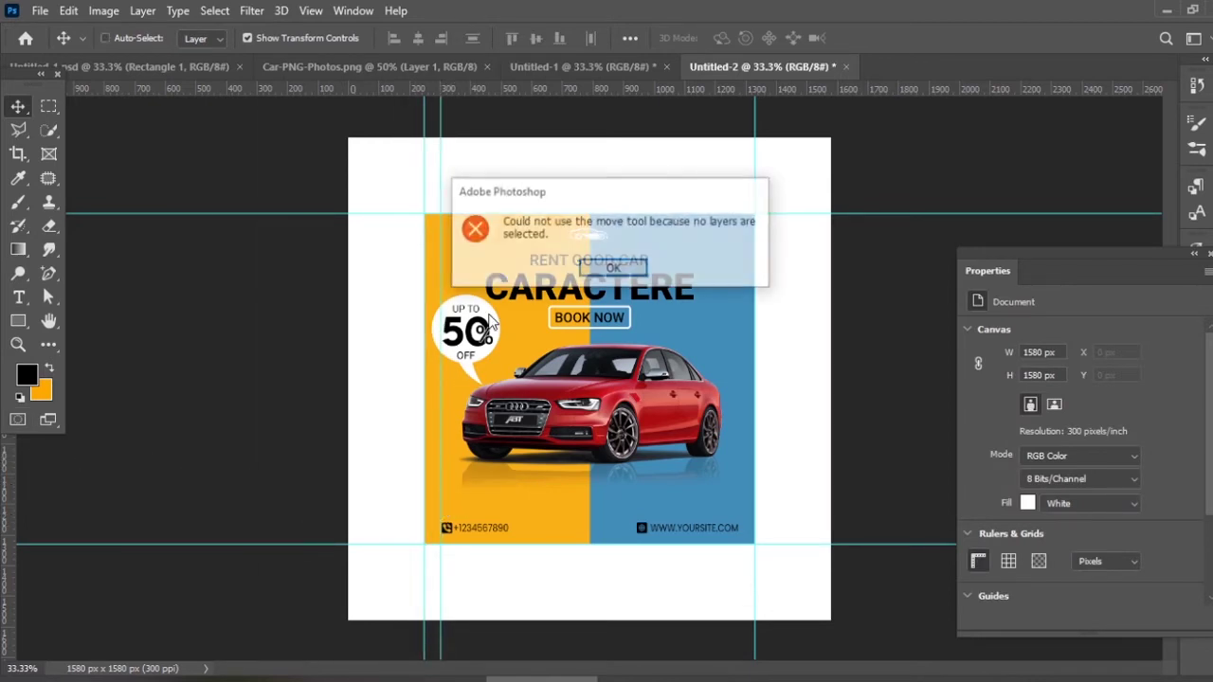
{"action": "left_click", "coordinate": [614, 269]}
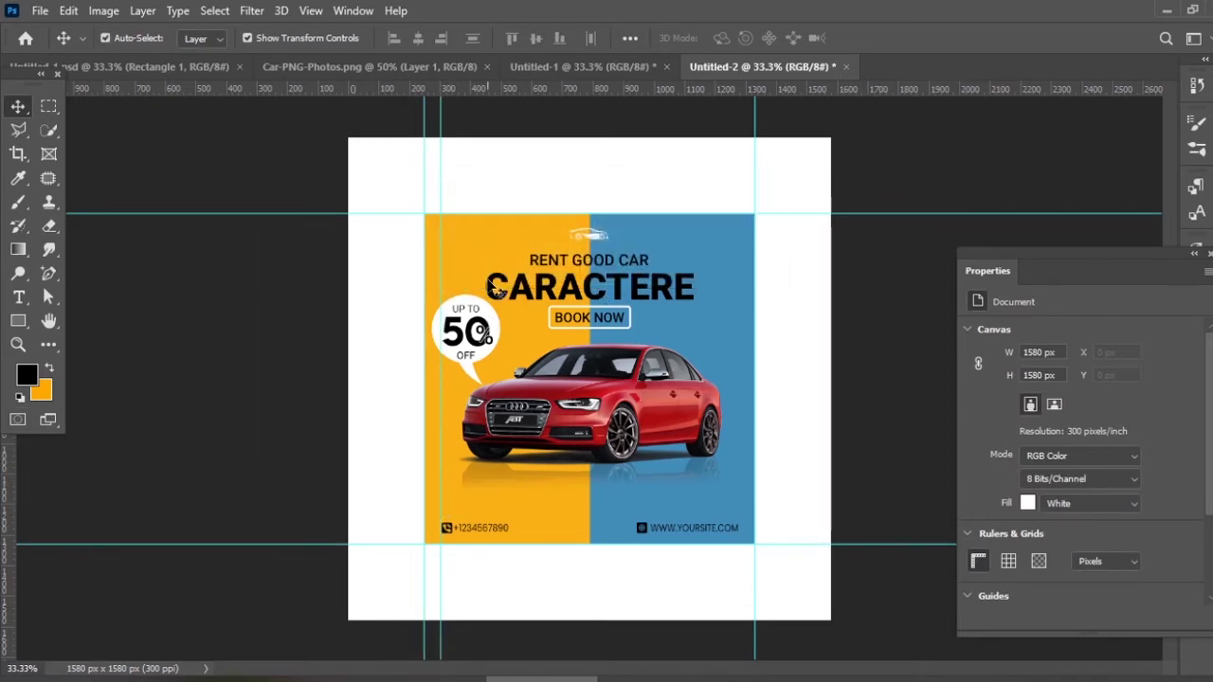
Step: Nudge the white discount speech bubble a few pixels left toward the square's edge, and deselect it
{"action": "key", "text": "ctrl+plus"}
{"action": "key", "text": "ctrl+plus"}
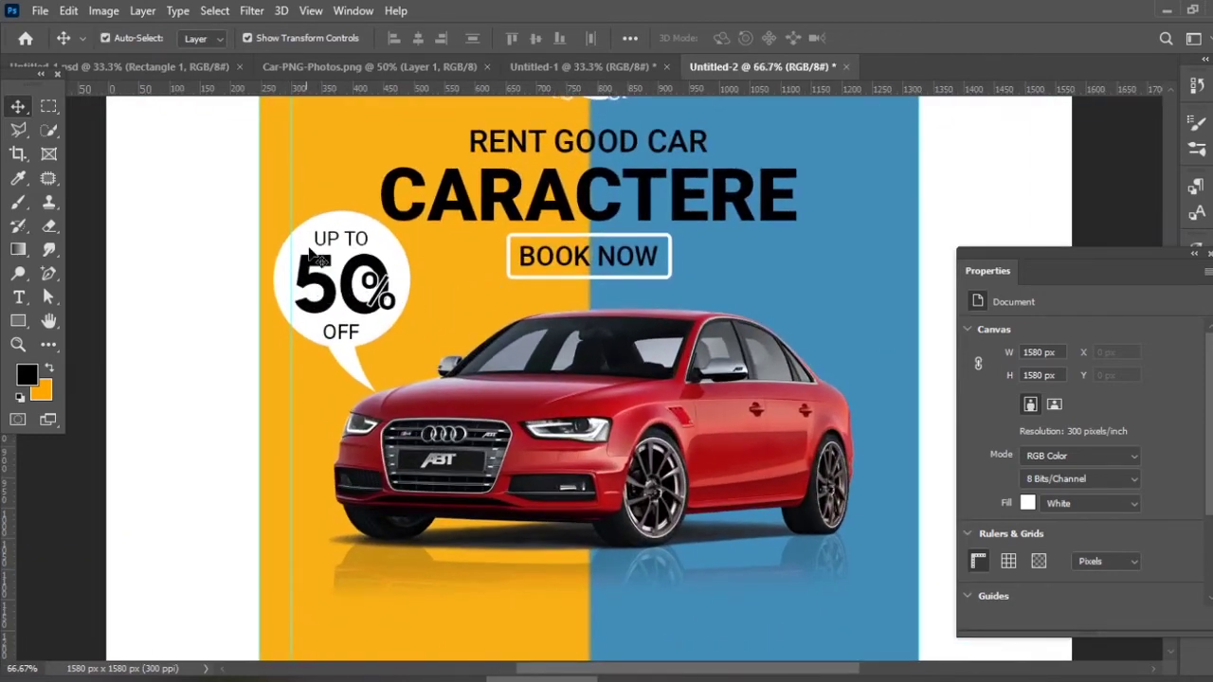
{"action": "left_click", "coordinate": [310, 244]}
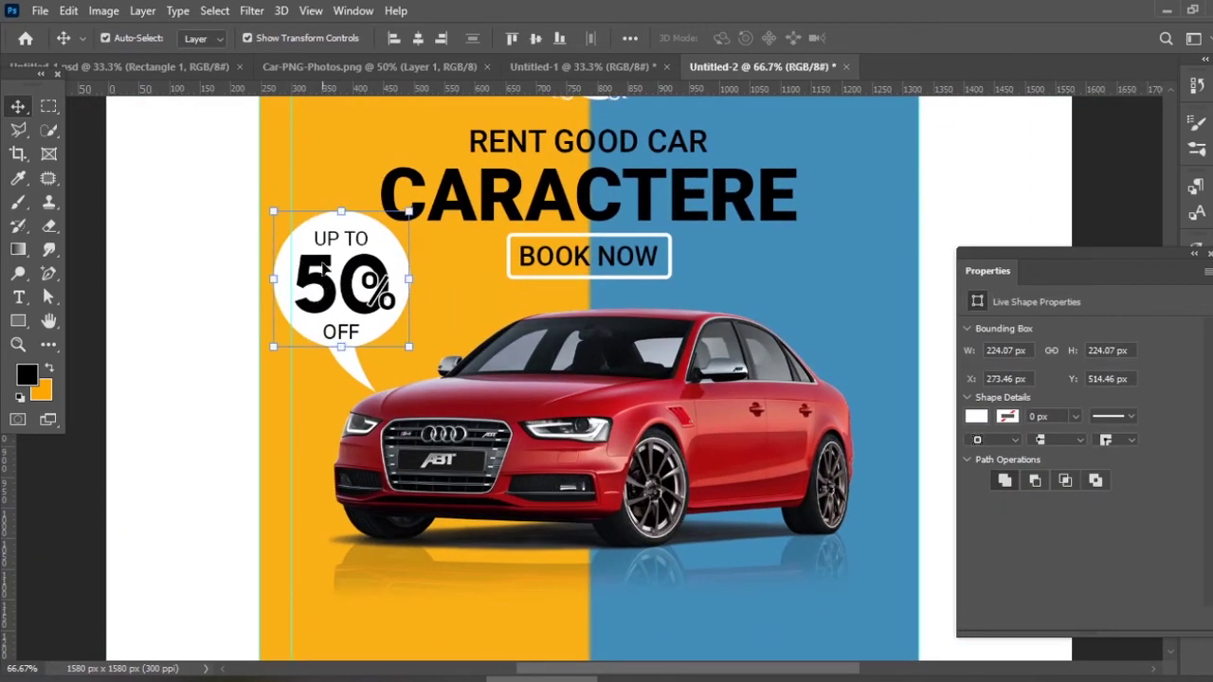
{"action": "left_click", "coordinate": [356, 367], "text": "shift"}
{"action": "key", "text": "Left"}
{"action": "key", "text": "Left"}
{"action": "key", "text": "Left"}
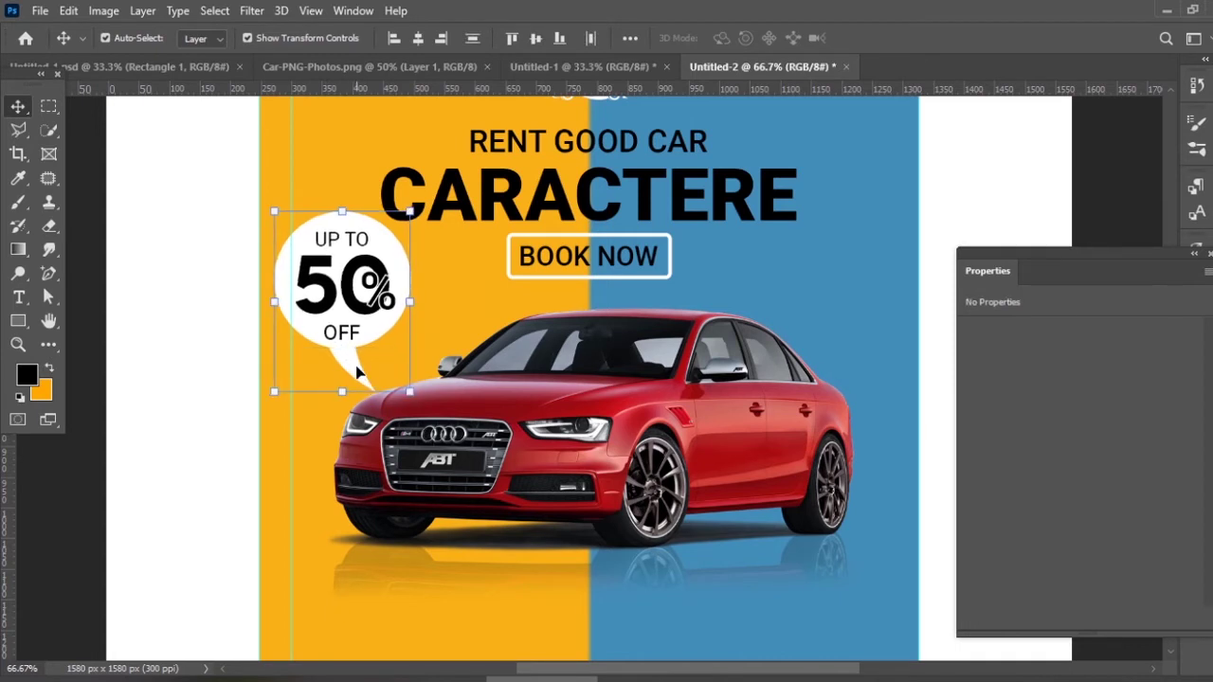
{"action": "key", "text": "Left"}
{"action": "key", "text": "Left"}
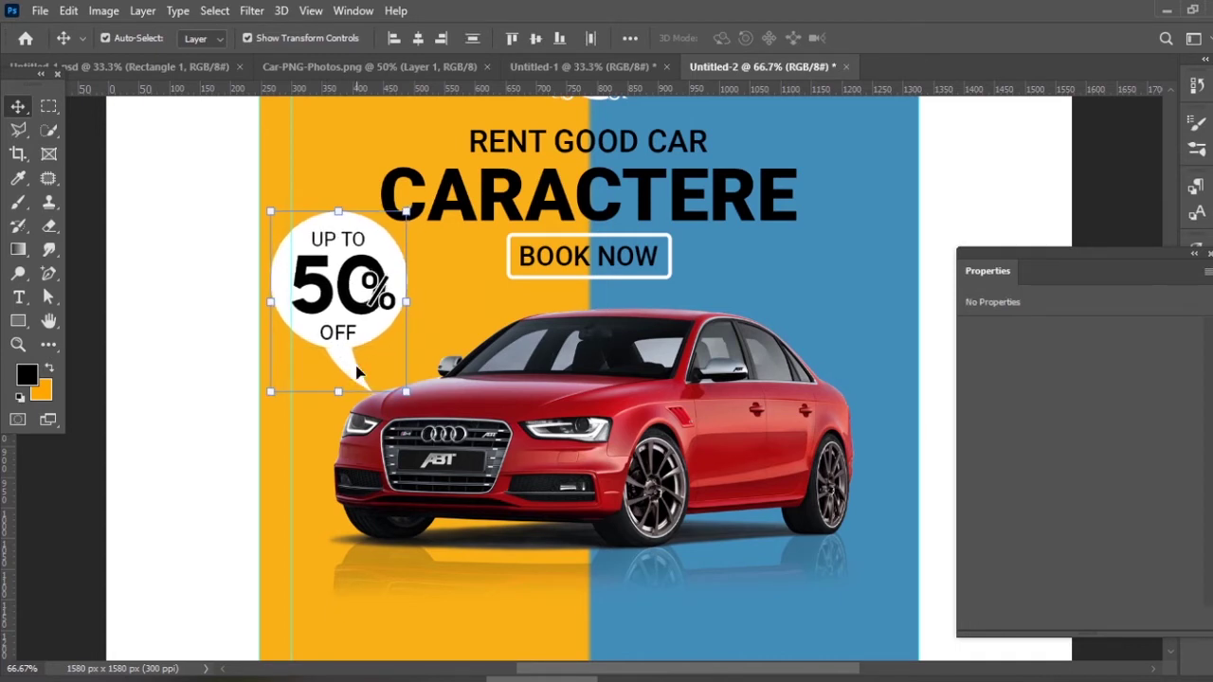
{"action": "left_click", "coordinate": [102, 212]}
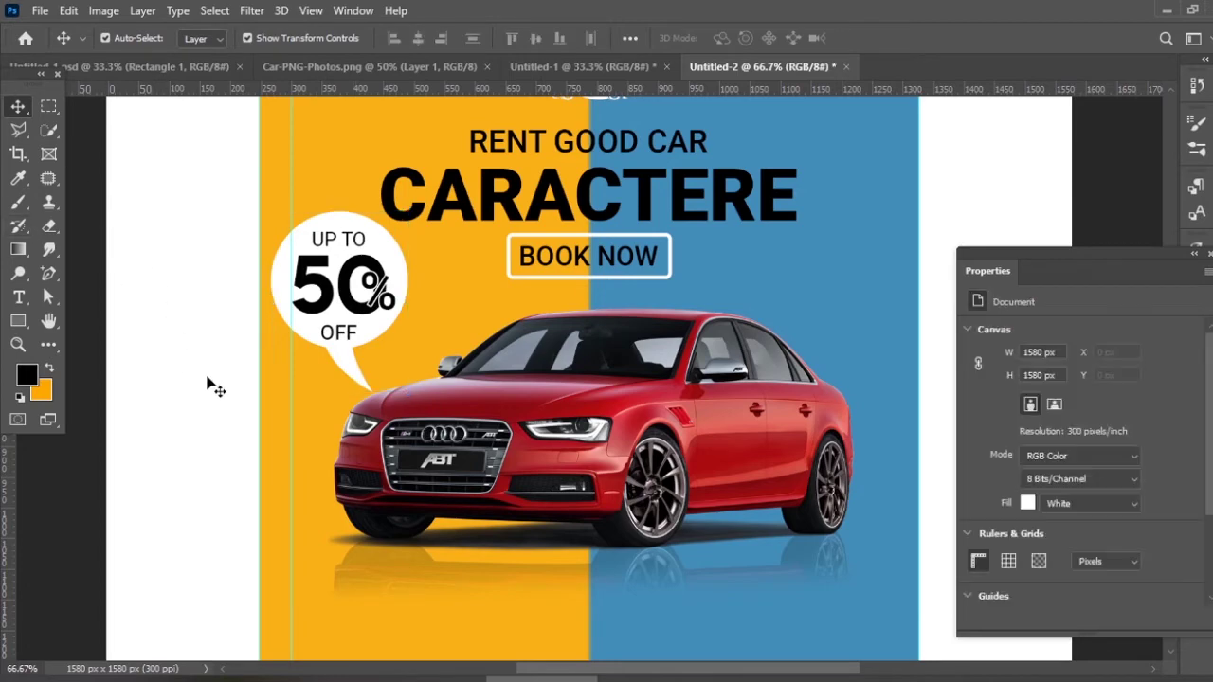
Step: Select the red car's layer and activate the Polygonal Lasso tool
{"action": "left_click_drag", "start_coordinate": [477, 340], "coordinate": [353, 285]}
{"action": "key", "text": "ctrl+minus"}
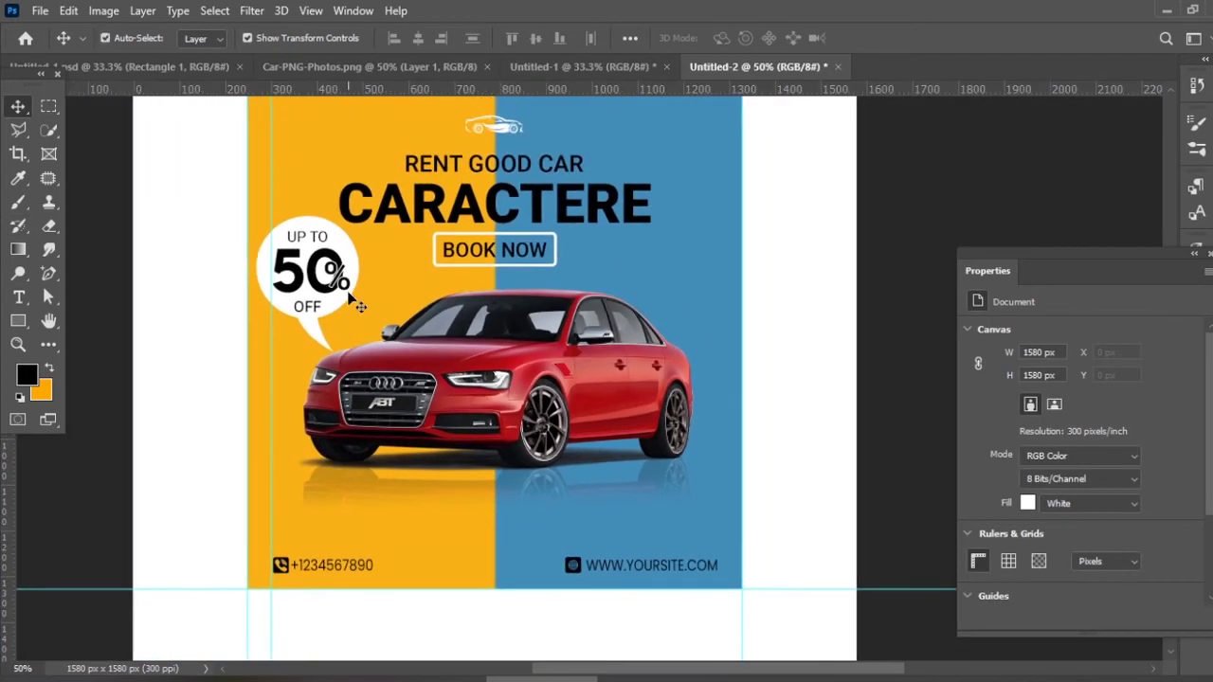
{"action": "left_click", "coordinate": [532, 409]}
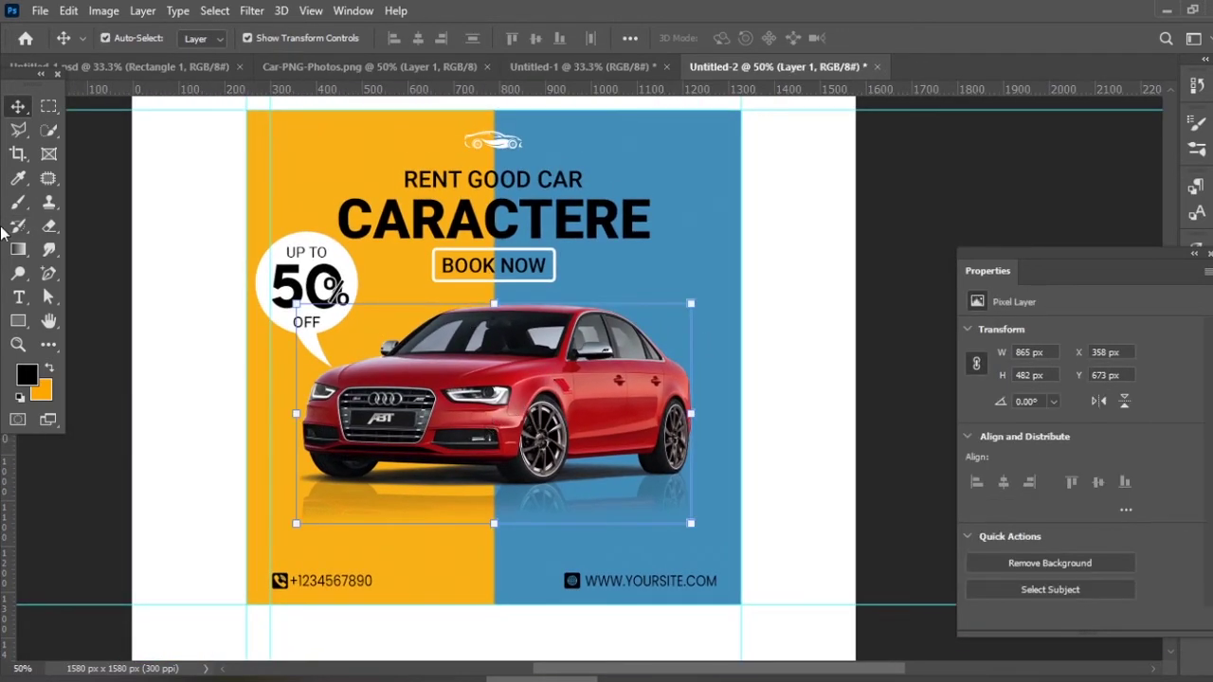
{"action": "left_click", "coordinate": [18, 130]}
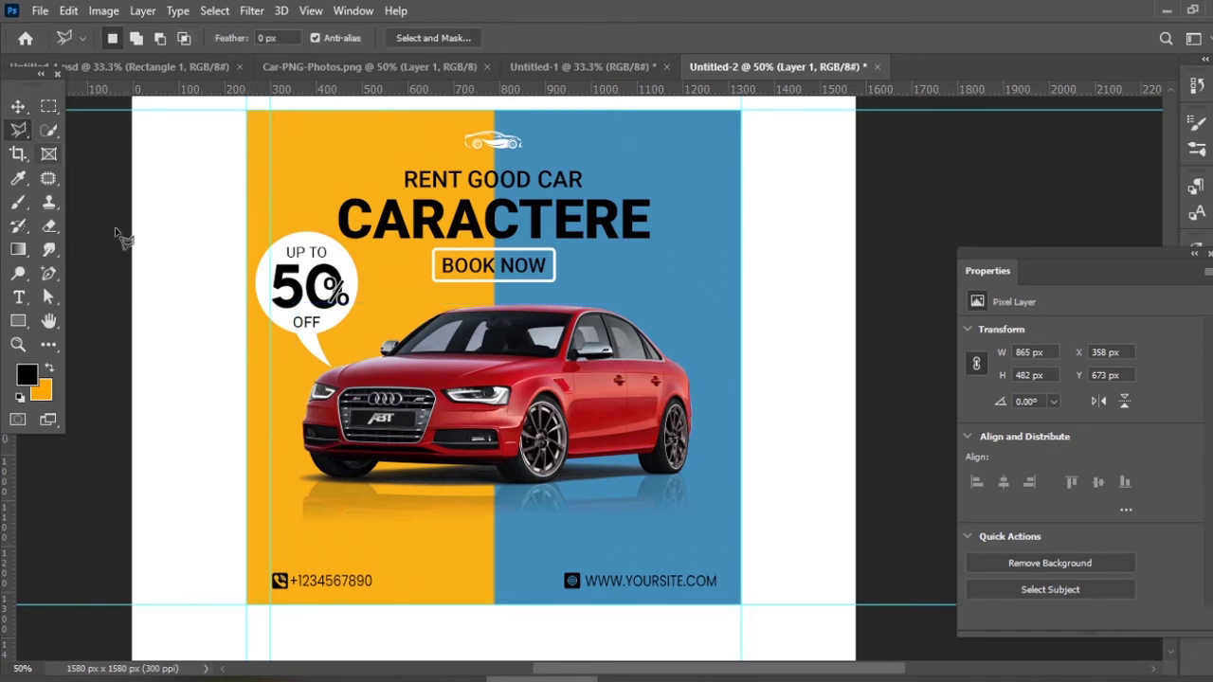
{"action": "left_click", "coordinate": [493, 294]}
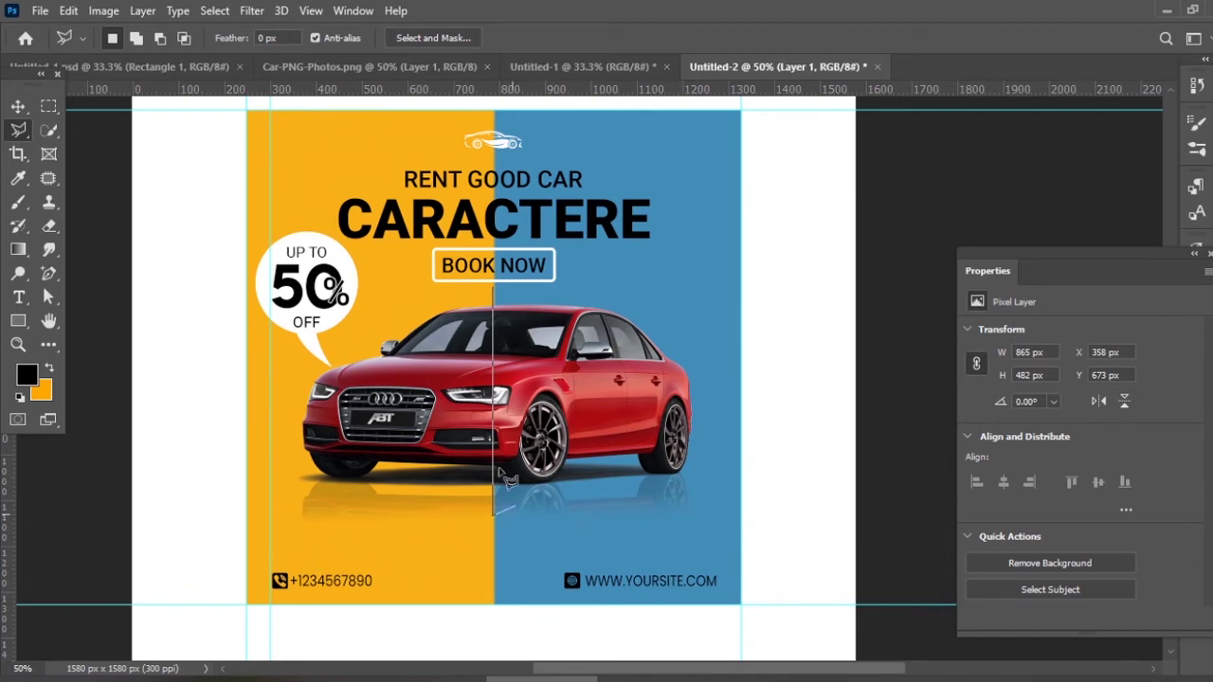
{"action": "double_click", "coordinate": [30, 248]}
{"action": "key", "text": "ctrl+d"}
Step: Add a vertical guide exactly on the line where the orange and blue background halves meet
{"action": "key", "text": "ctrl+plus"}
{"action": "key", "text": "ctrl+plus"}
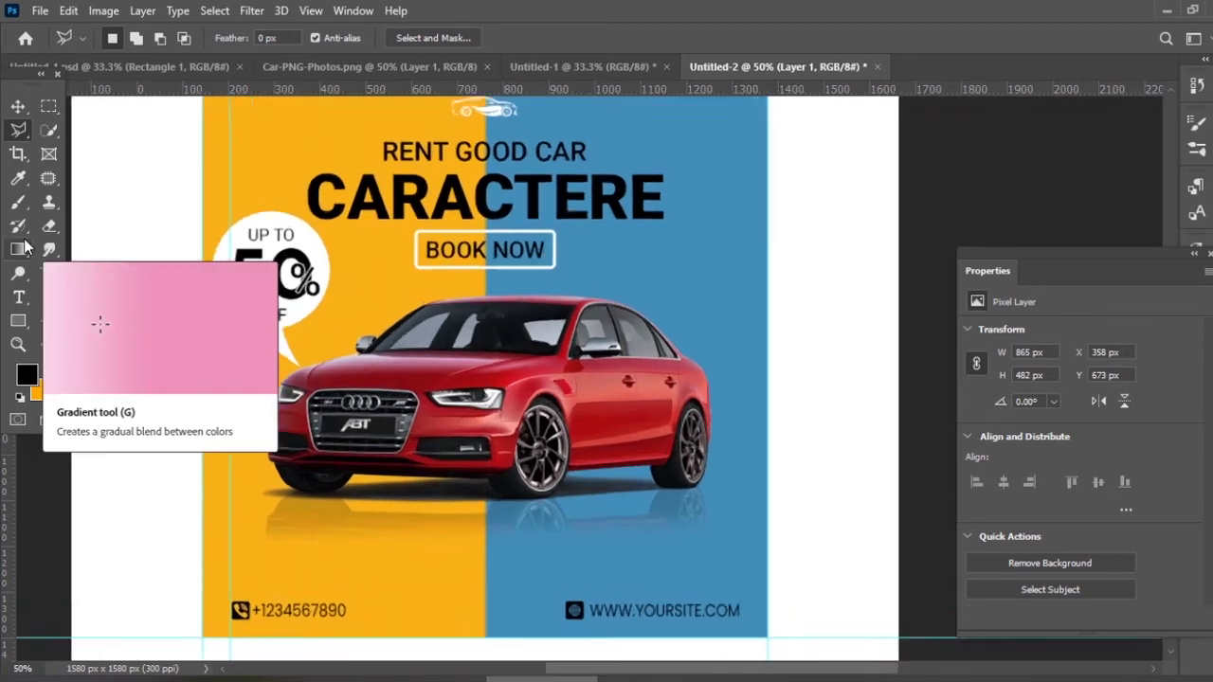
{"action": "left_click_drag", "start_coordinate": [360, 374], "coordinate": [454, 382]}
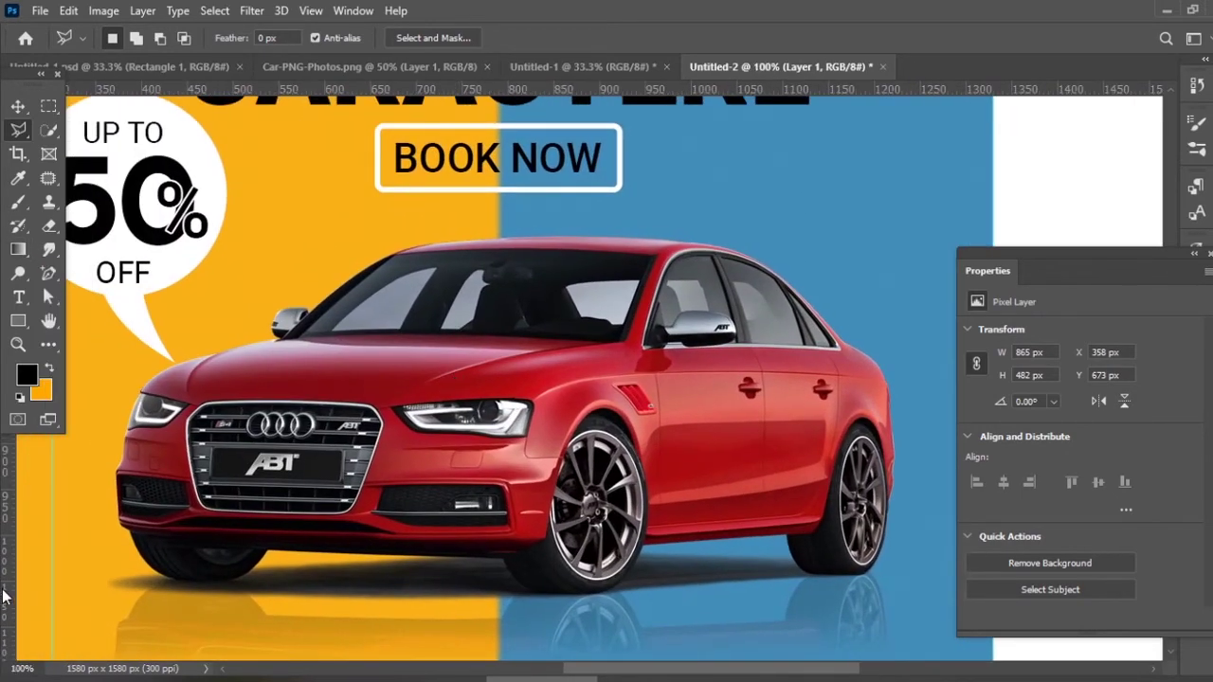
{"action": "left_click_drag", "start_coordinate": [5, 595], "coordinate": [499, 521]}
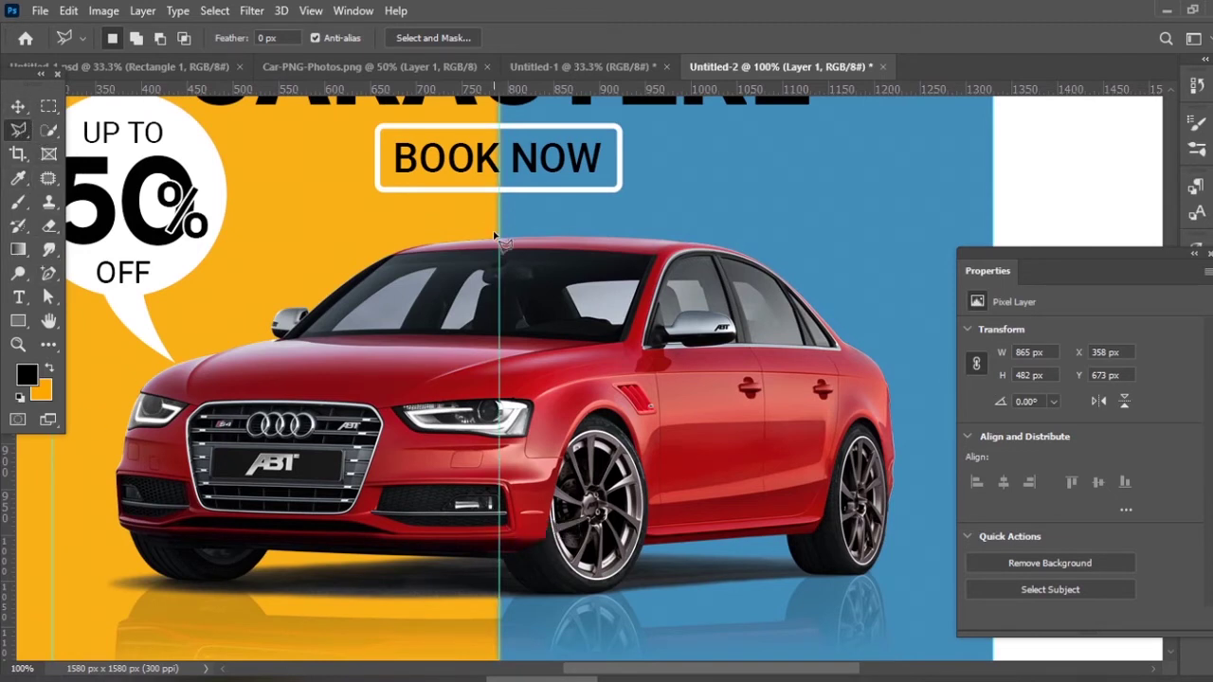
Step: Outline the car's left half with the Polygonal Lasso, following the center guide and closing the selection around the front end
{"action": "scroll", "coordinate": [493, 379], "scroll_direction": "down", "scroll_amount": 5}
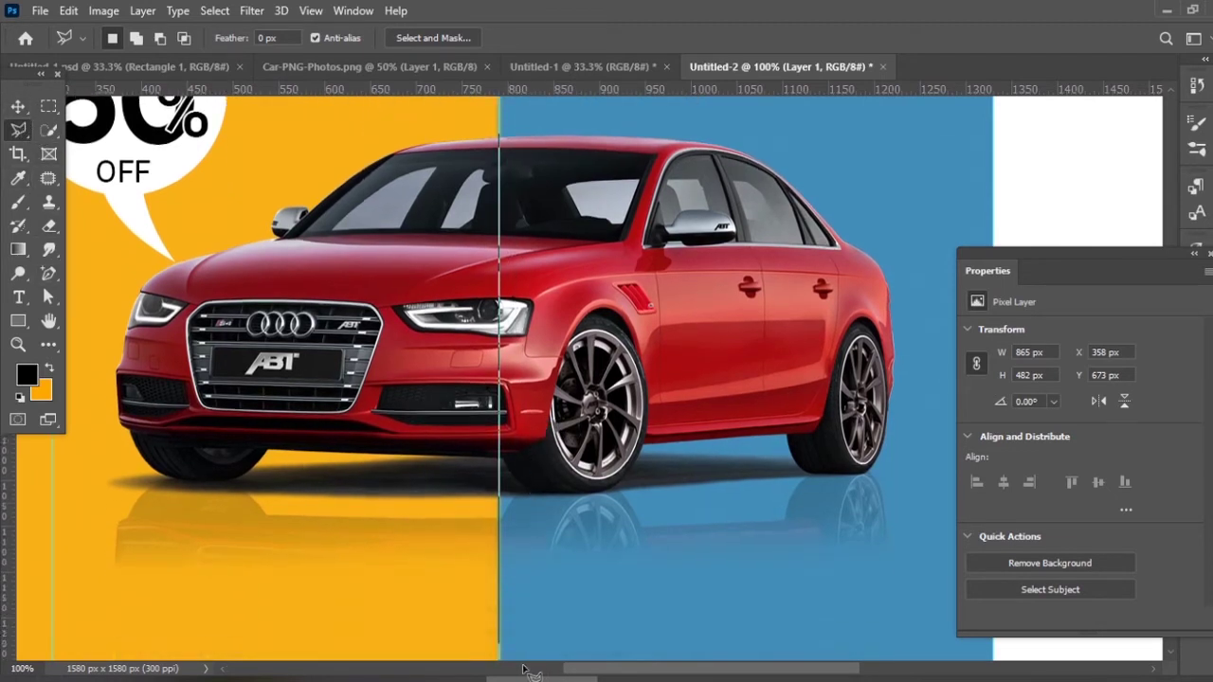
{"action": "scroll", "coordinate": [493, 452], "scroll_direction": "down", "scroll_amount": 1, "text": "alt"}
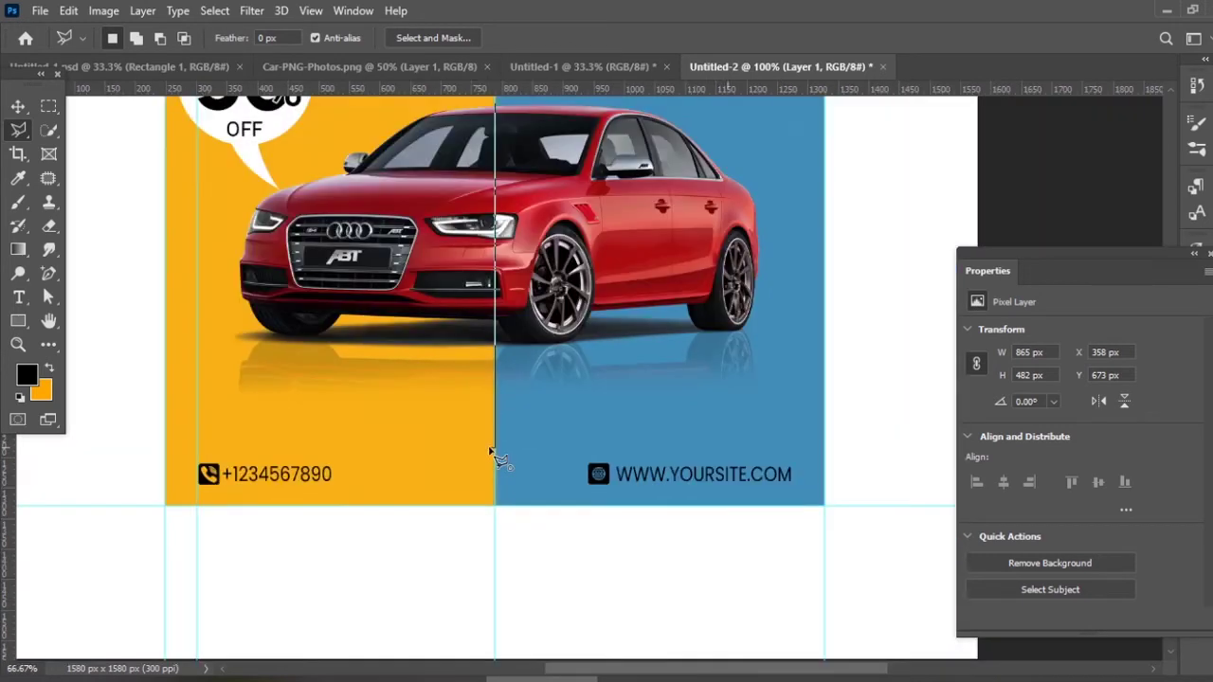
{"action": "scroll", "coordinate": [492, 449], "scroll_direction": "down", "scroll_amount": 1, "text": "alt"}
{"action": "left_click", "coordinate": [492, 447]}
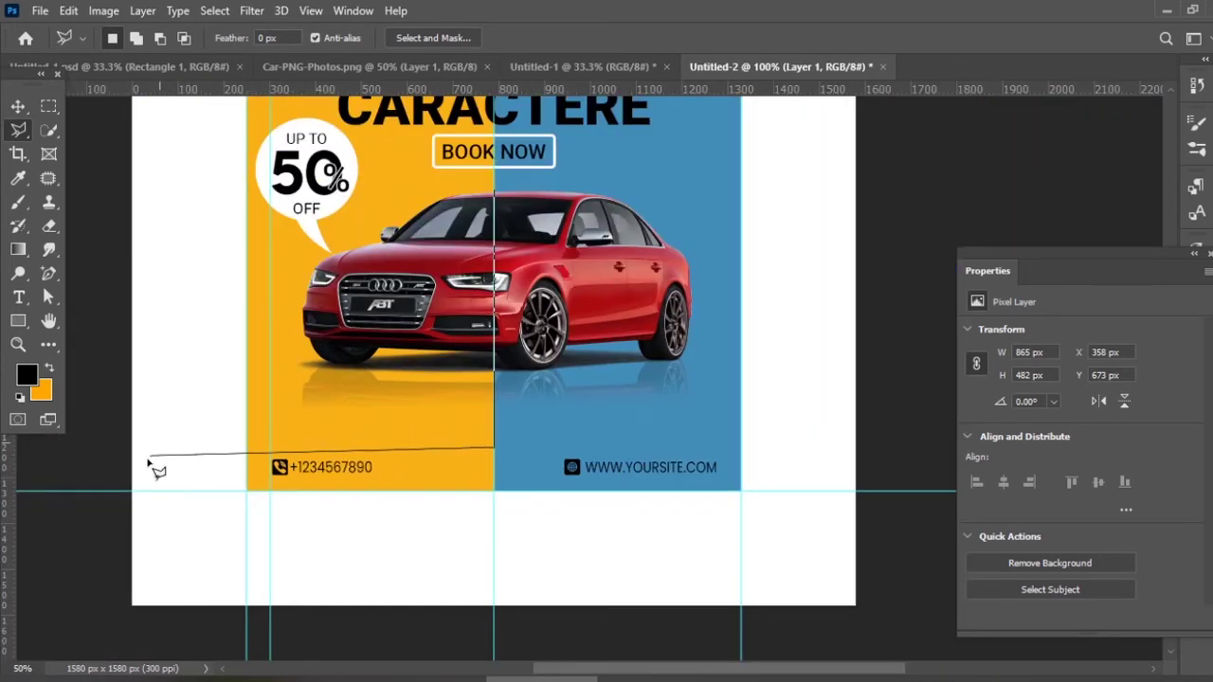
{"action": "left_click", "coordinate": [148, 458]}
{"action": "left_click", "coordinate": [235, 144]}
{"action": "double_click", "coordinate": [494, 192]}
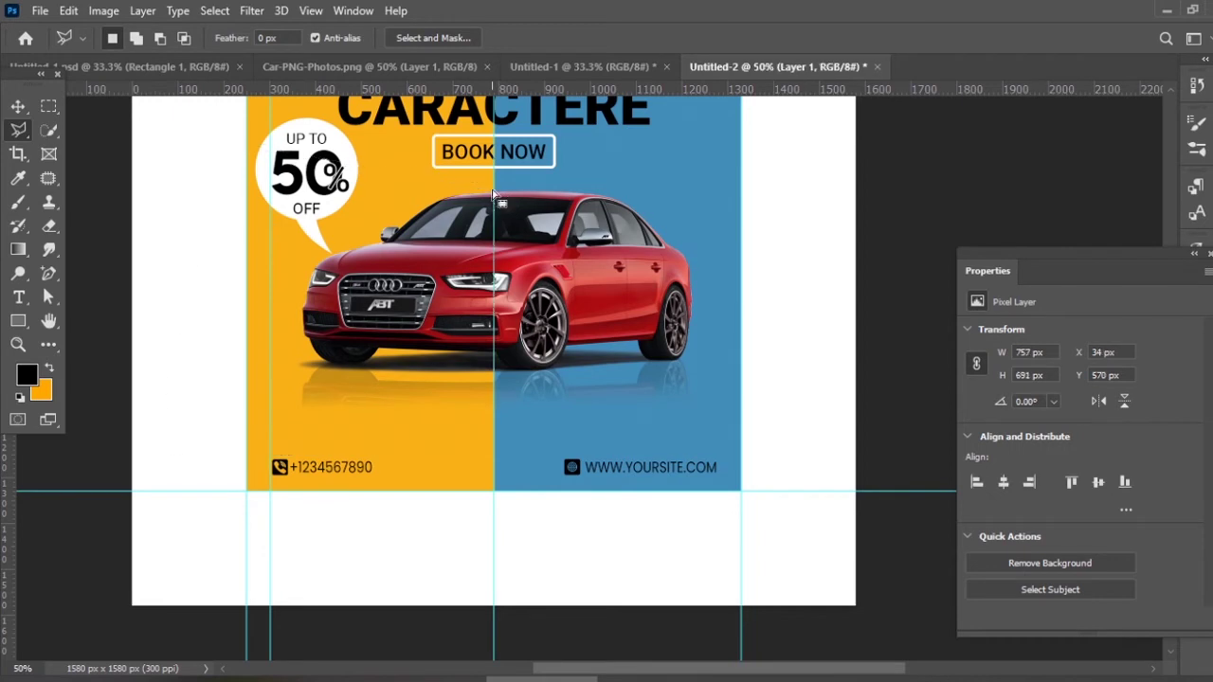
Step: Turn the selected half of the car blue with Hue/Saturation at Hue -147, and clear the selection
{"action": "key", "text": "F7"}
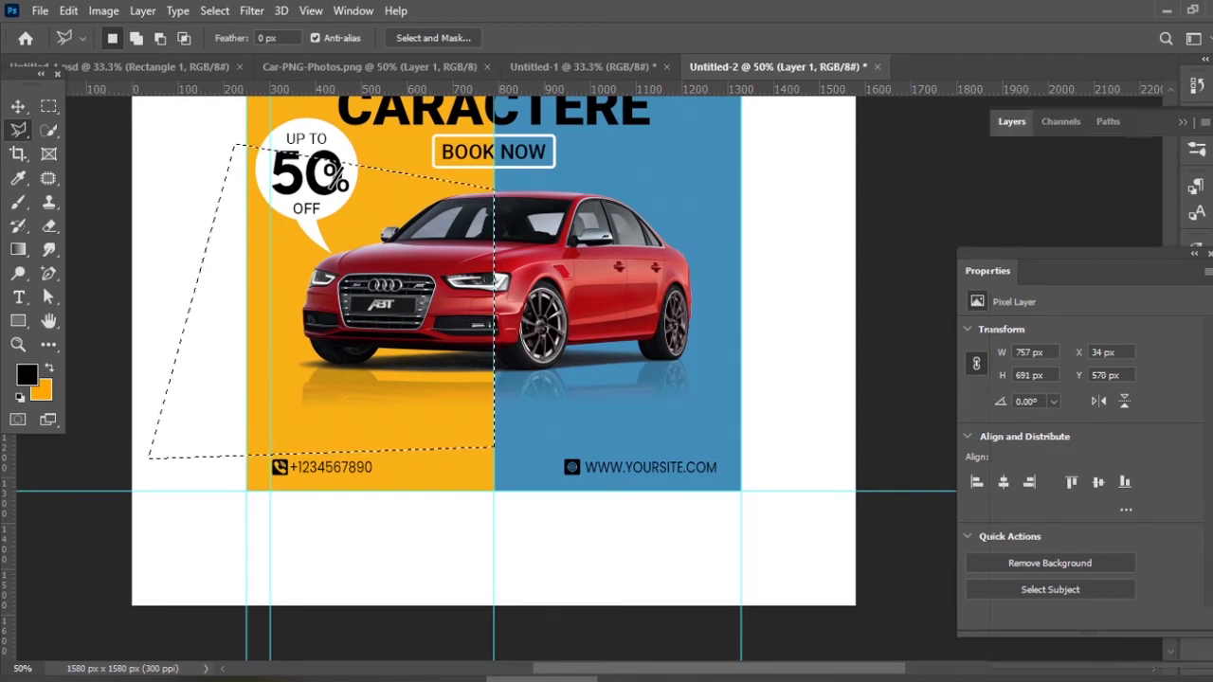
{"action": "scroll", "coordinate": [1097, 449], "scroll_direction": "down", "scroll_amount": 5}
{"action": "scroll", "coordinate": [1104, 441], "scroll_direction": "up", "scroll_amount": 5}
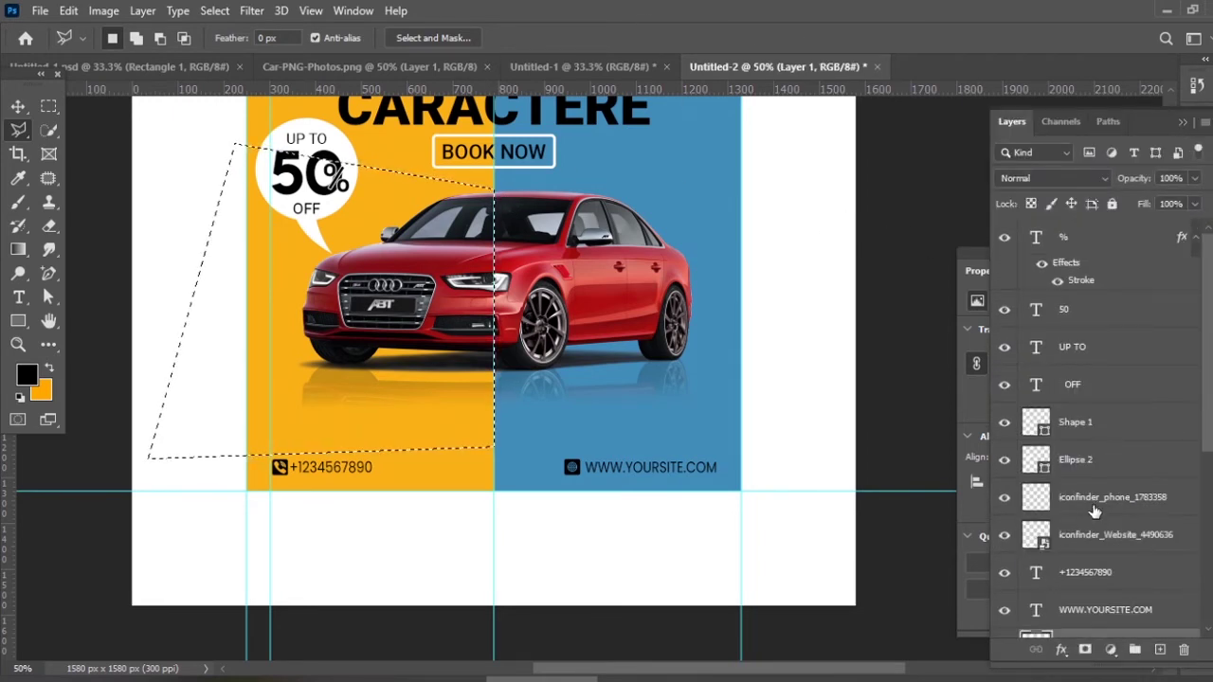
{"action": "scroll", "coordinate": [1113, 428], "scroll_direction": "down", "scroll_amount": 4}
{"action": "left_click", "coordinate": [104, 11]}
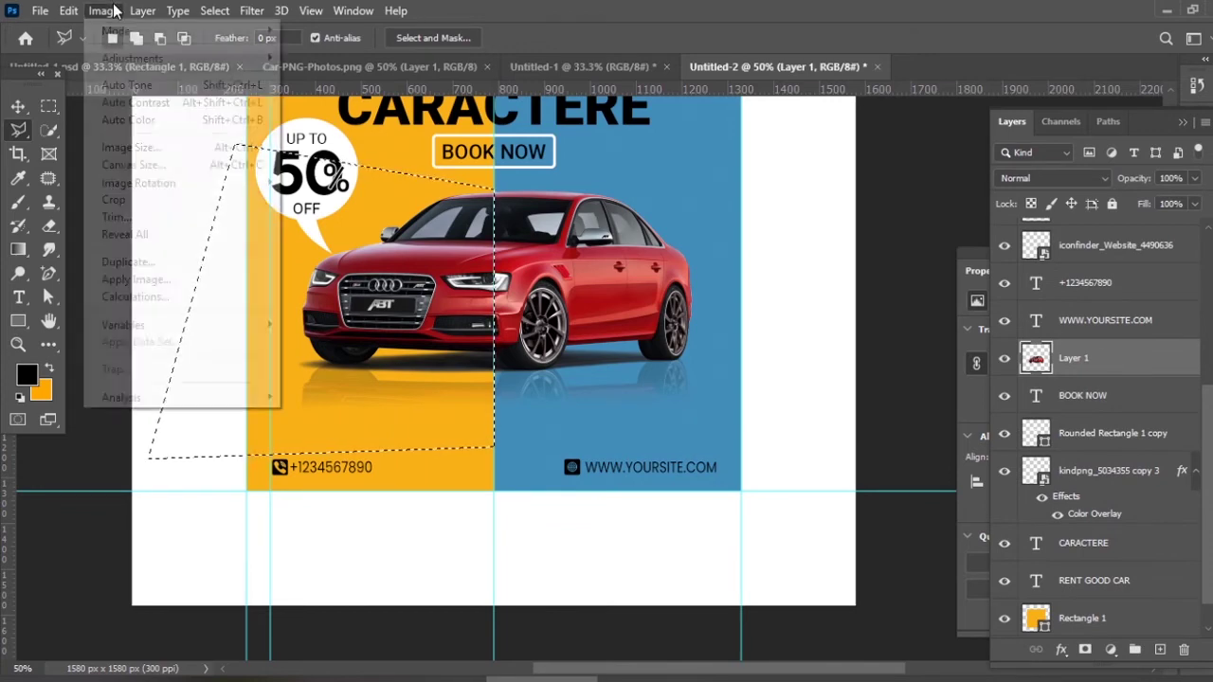
{"action": "mouse_move", "coordinate": [144, 69]}
{"action": "left_click", "coordinate": [439, 154]}
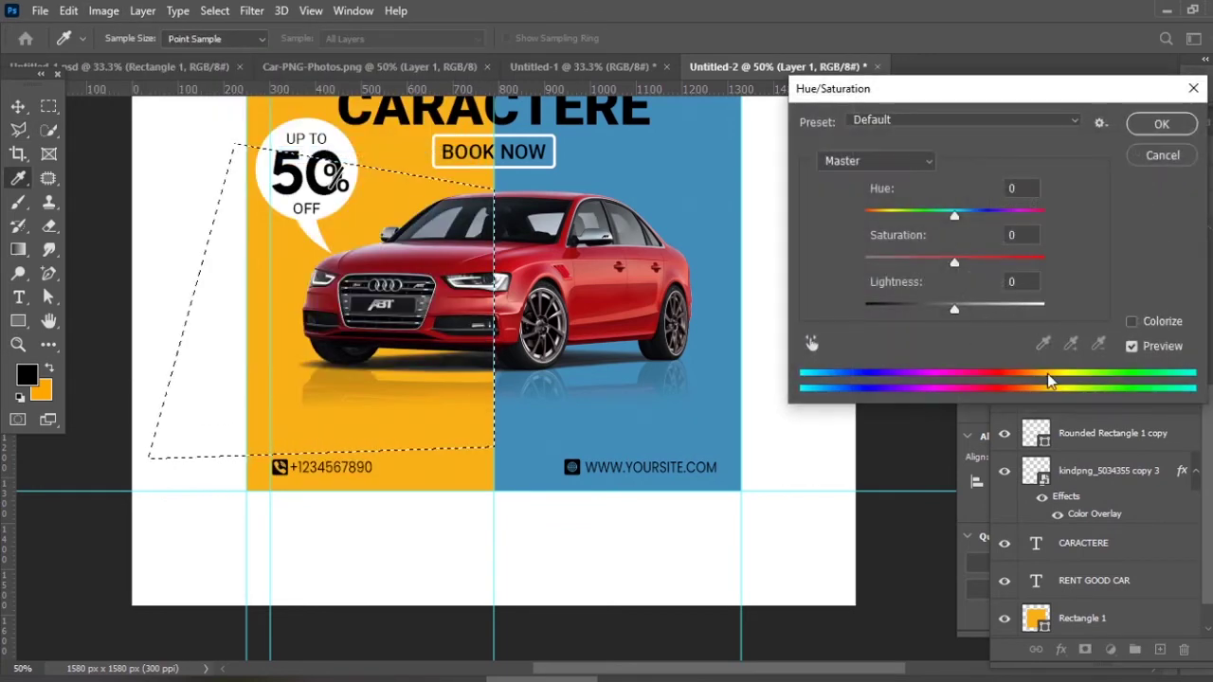
{"action": "left_click_drag", "start_coordinate": [955, 212], "coordinate": [877, 220]}
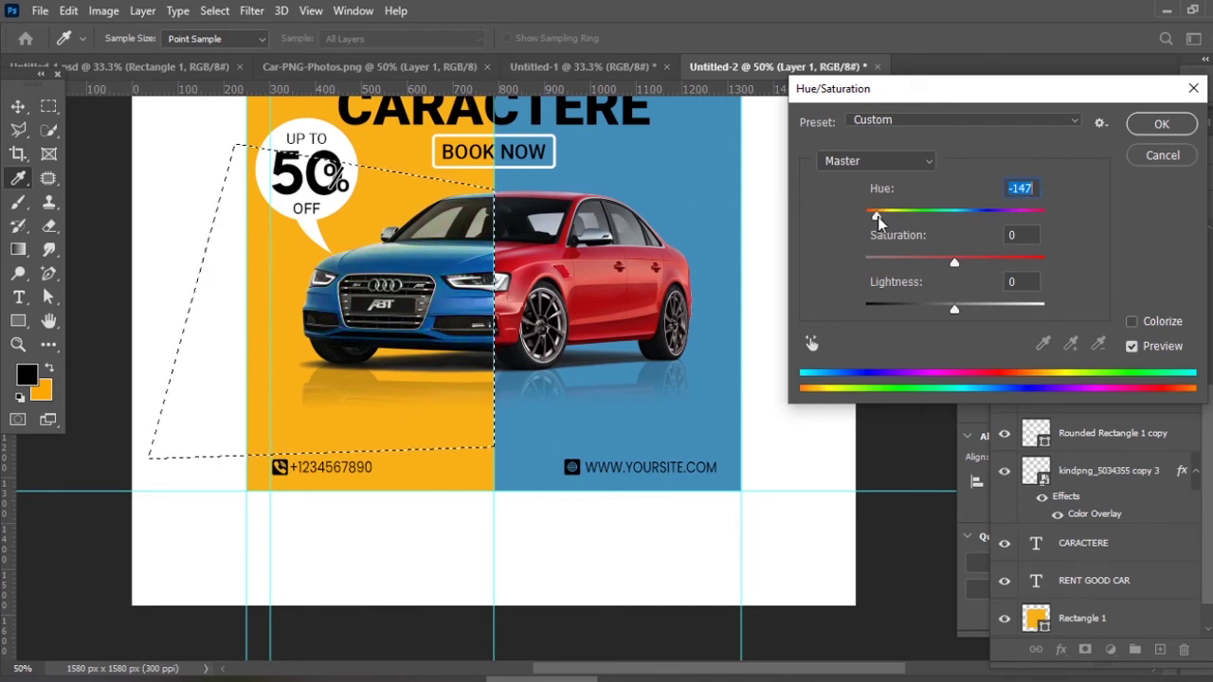
{"action": "key", "text": "Return"}
{"action": "key", "text": "v"}
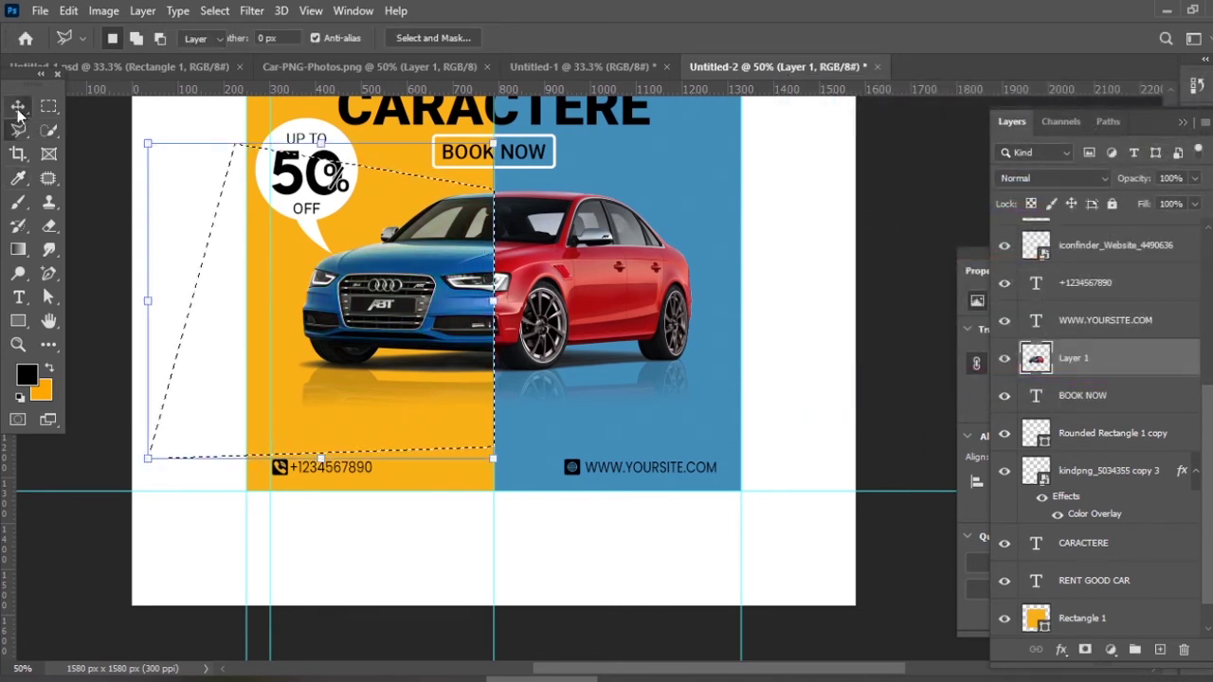
{"action": "key", "text": "ctrl+d"}
{"action": "left_click", "coordinate": [381, 498]}
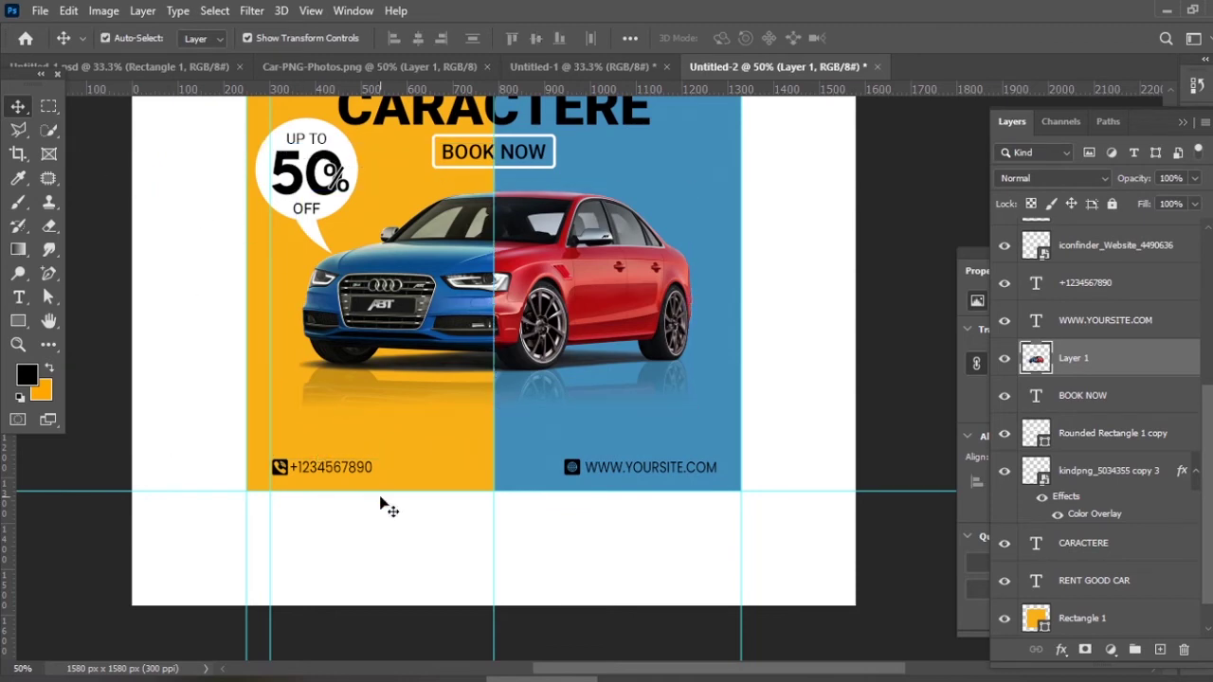
Step: Outline the car's red right half with the Polygonal Lasso, running along the center guide and around the rear end
{"action": "key", "text": "ctrl+plus"}
{"action": "key", "text": "ctrl+plus"}
{"action": "left_click_drag", "start_coordinate": [249, 291], "coordinate": [293, 483]}
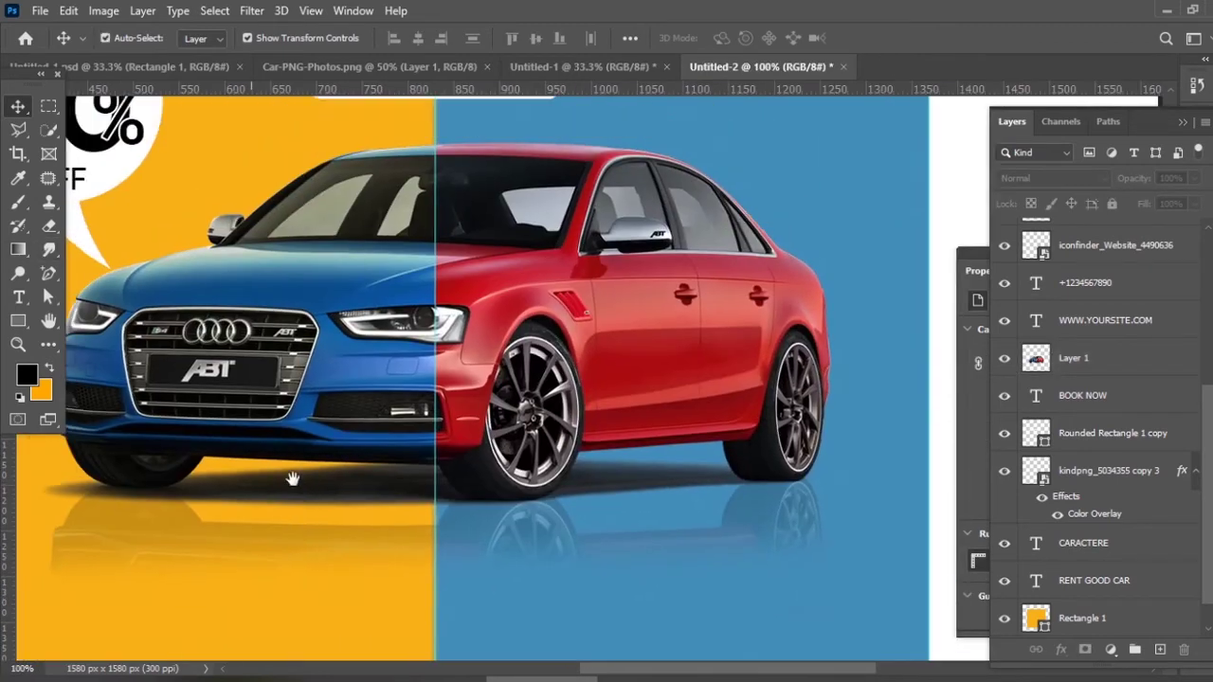
{"action": "left_click", "coordinate": [19, 130]}
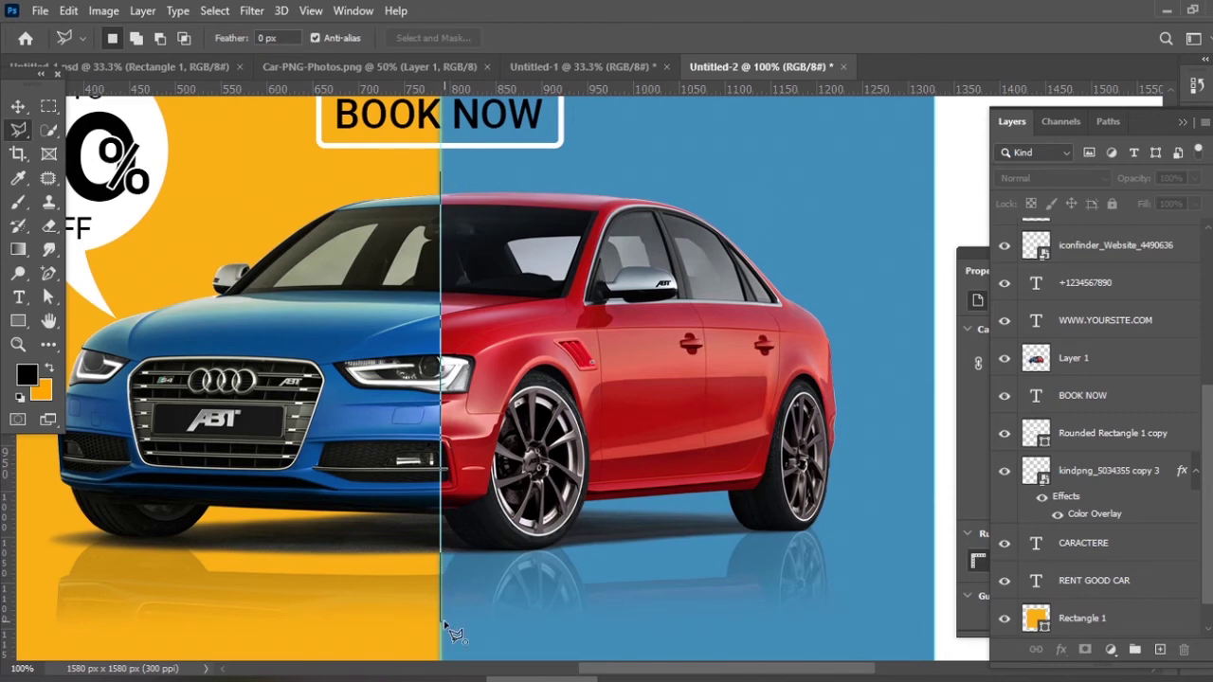
{"action": "scroll", "coordinate": [444, 624], "scroll_direction": "down", "scroll_amount": 2}
{"action": "left_click_drag", "start_coordinate": [460, 597], "coordinate": [461, 539]}
{"action": "left_click", "coordinate": [690, 586]}
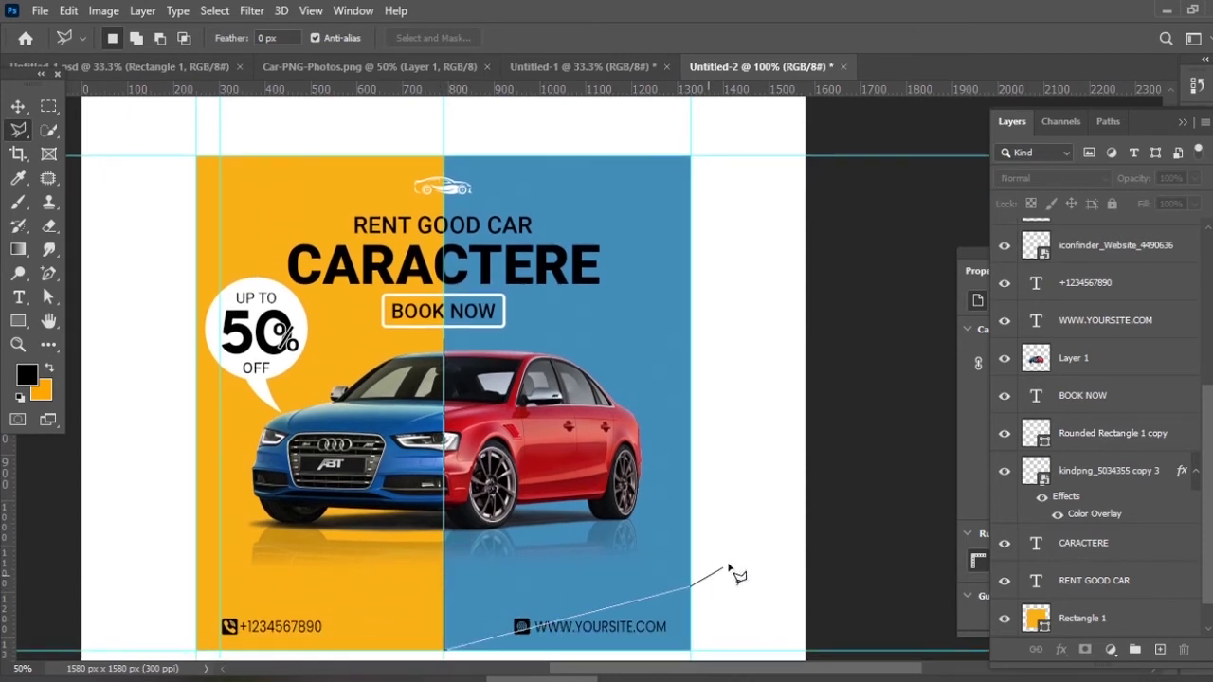
{"action": "left_click", "coordinate": [744, 538]}
{"action": "left_click", "coordinate": [764, 363]}
{"action": "left_click", "coordinate": [712, 269]}
{"action": "left_click", "coordinate": [646, 230]}
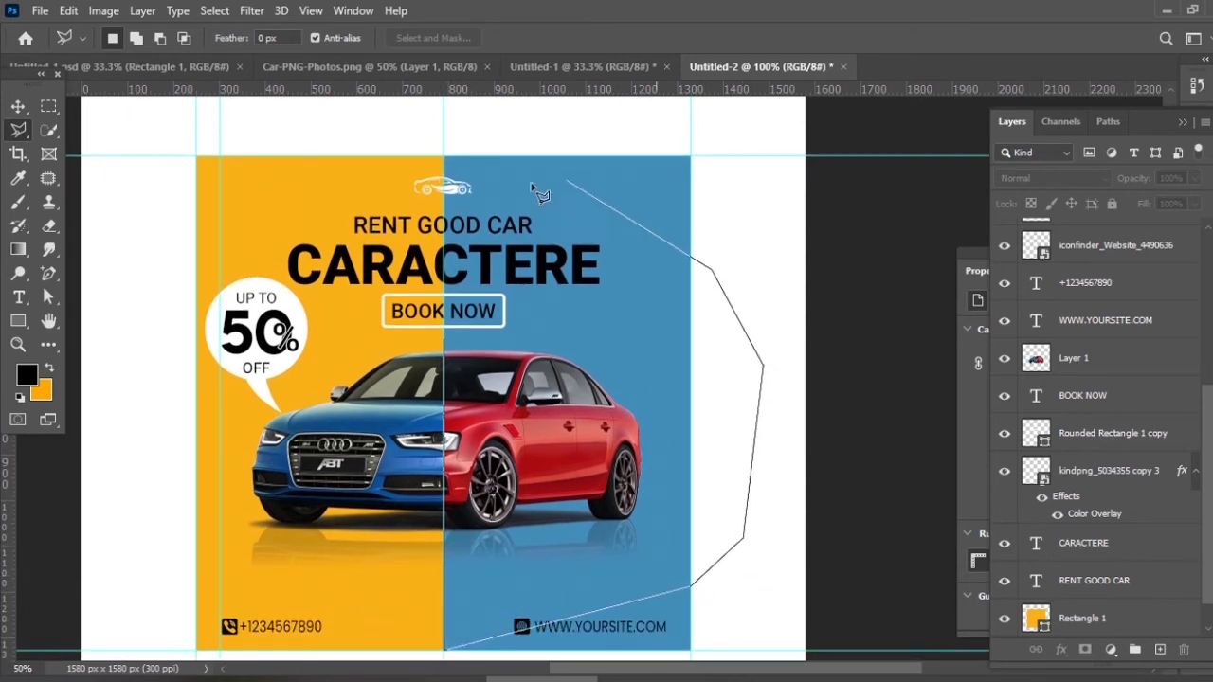
{"action": "double_click", "coordinate": [443, 339]}
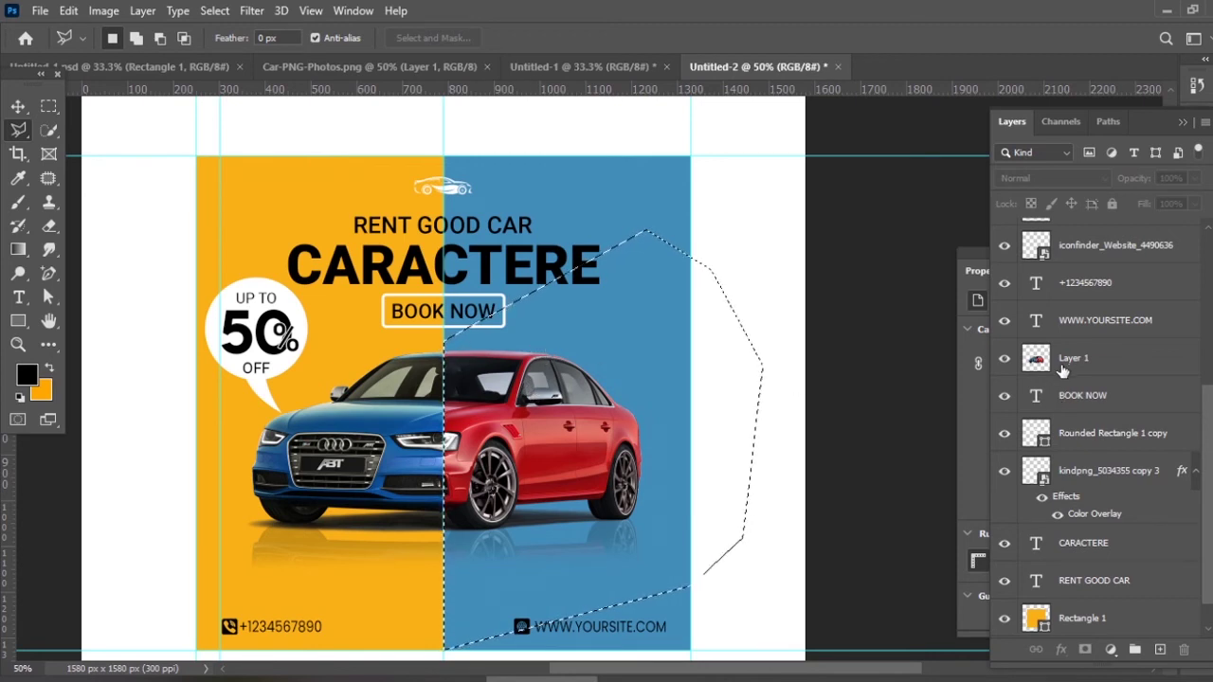
Step: Turn the selected right half of the car on Layer 1 orange with Hue/Saturation at Hue +37, and clear the selection
{"action": "left_click", "coordinate": [104, 10]}
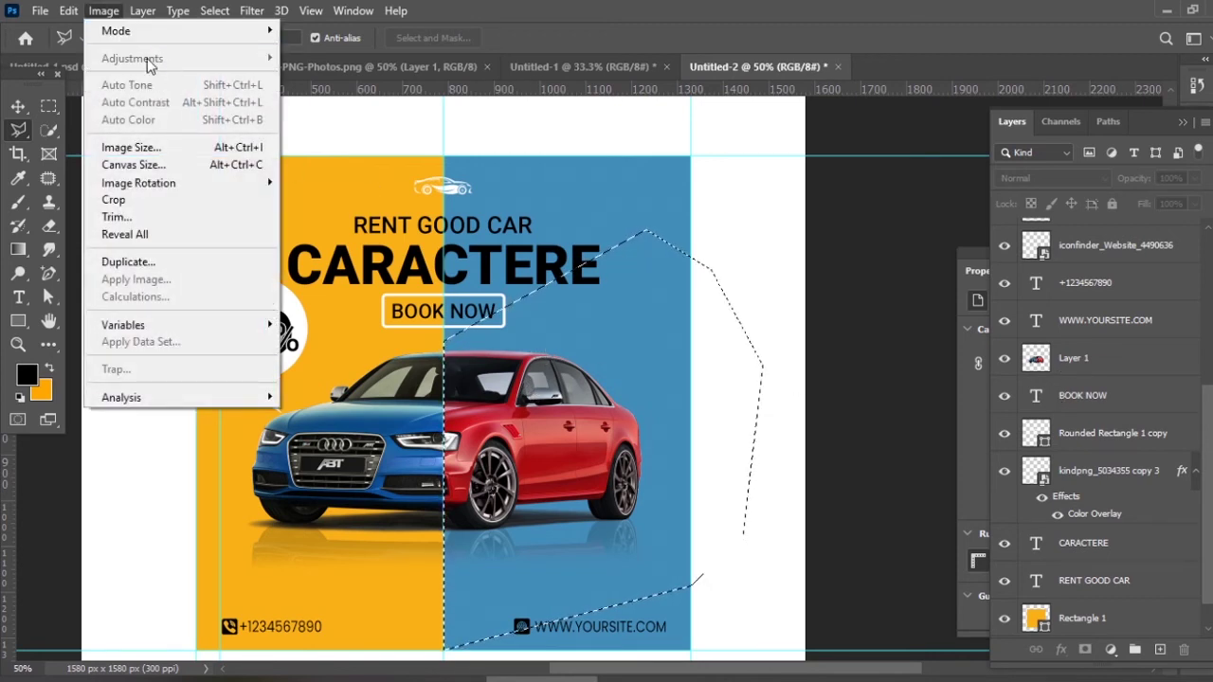
{"action": "left_click", "coordinate": [17, 108]}
{"action": "left_click", "coordinate": [1061, 331]}
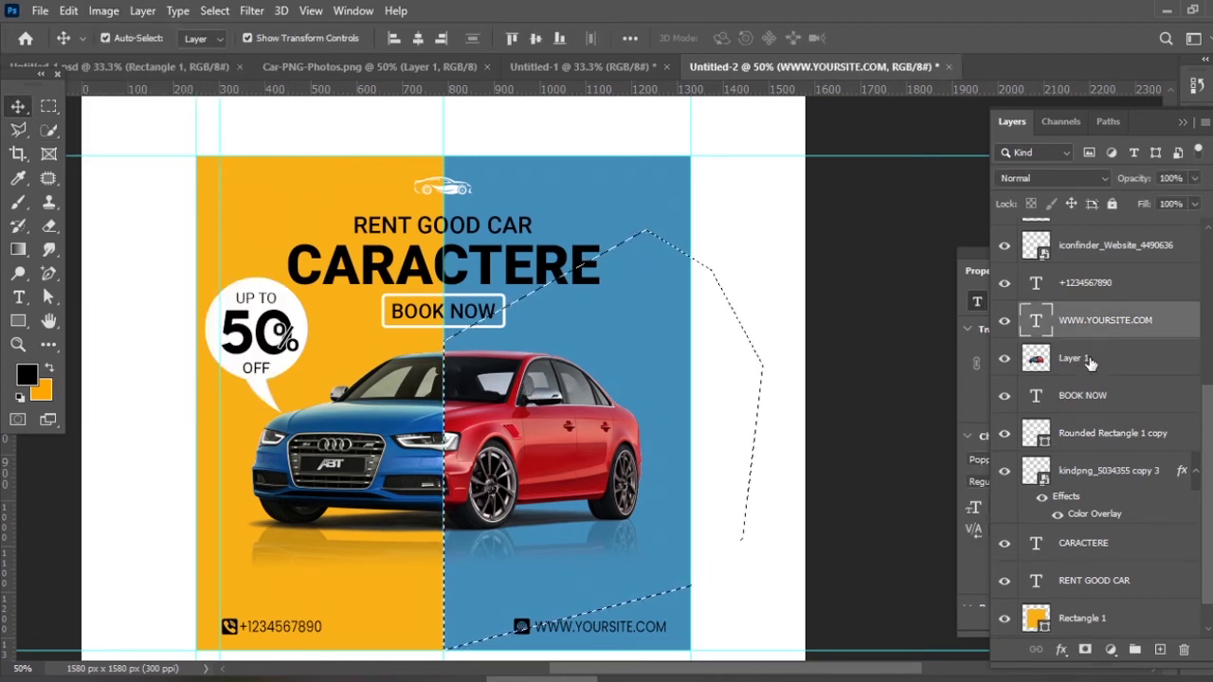
{"action": "left_click", "coordinate": [1089, 362]}
{"action": "left_click", "coordinate": [104, 10]}
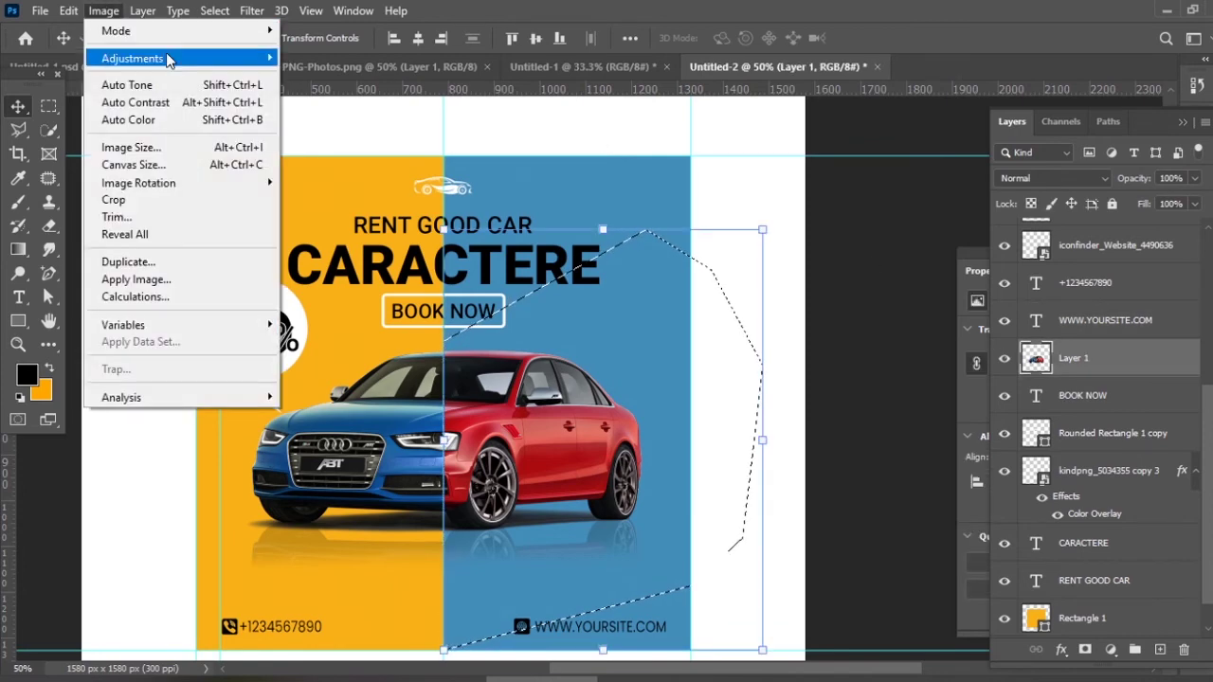
{"action": "mouse_move", "coordinate": [189, 58]}
{"action": "left_click", "coordinate": [370, 155]}
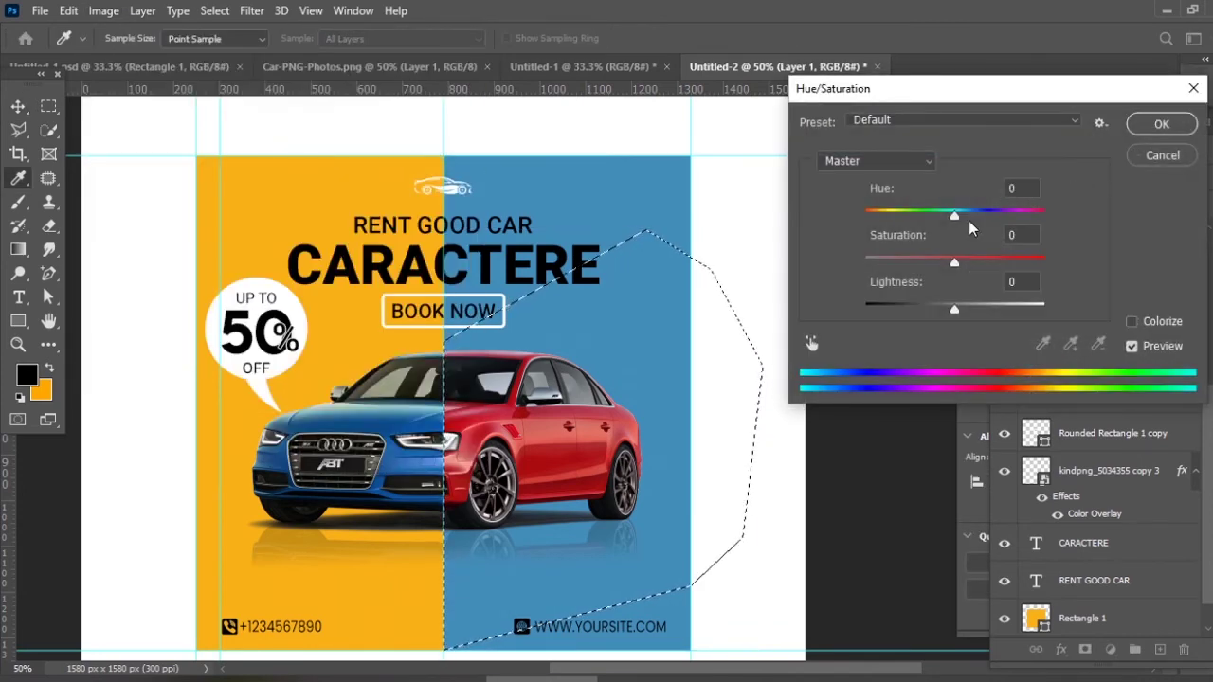
{"action": "left_click_drag", "start_coordinate": [954, 217], "coordinate": [988, 212]}
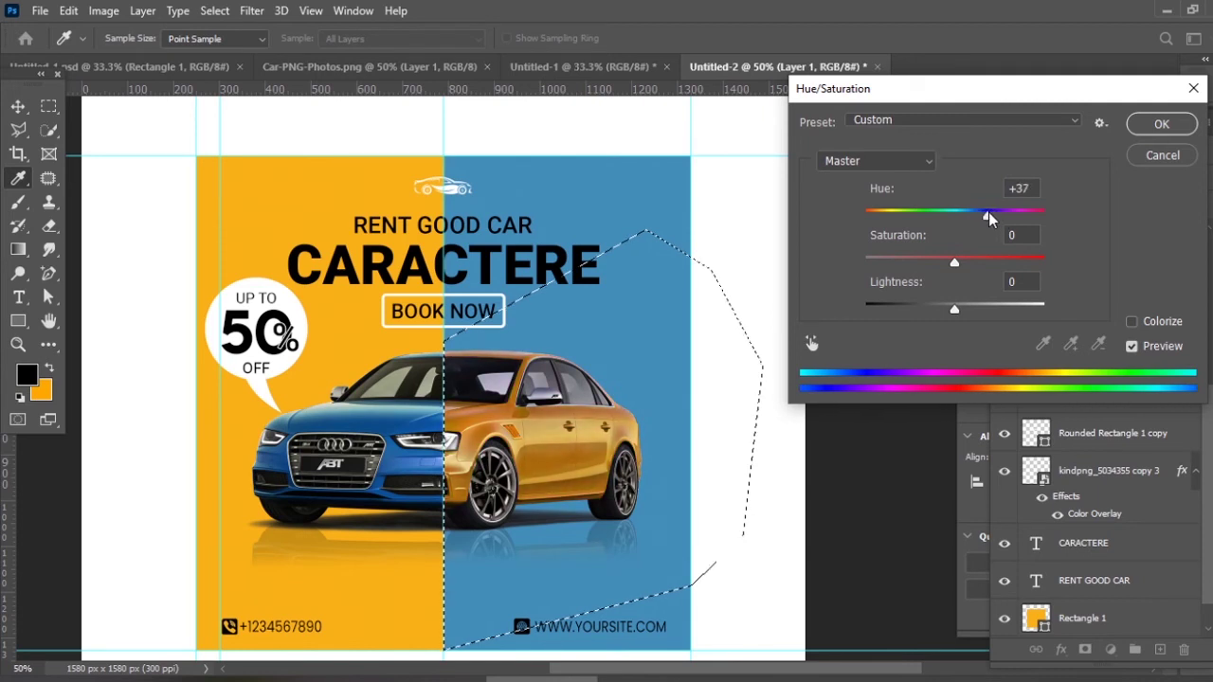
{"action": "key", "text": "Return"}
{"action": "key", "text": "v"}
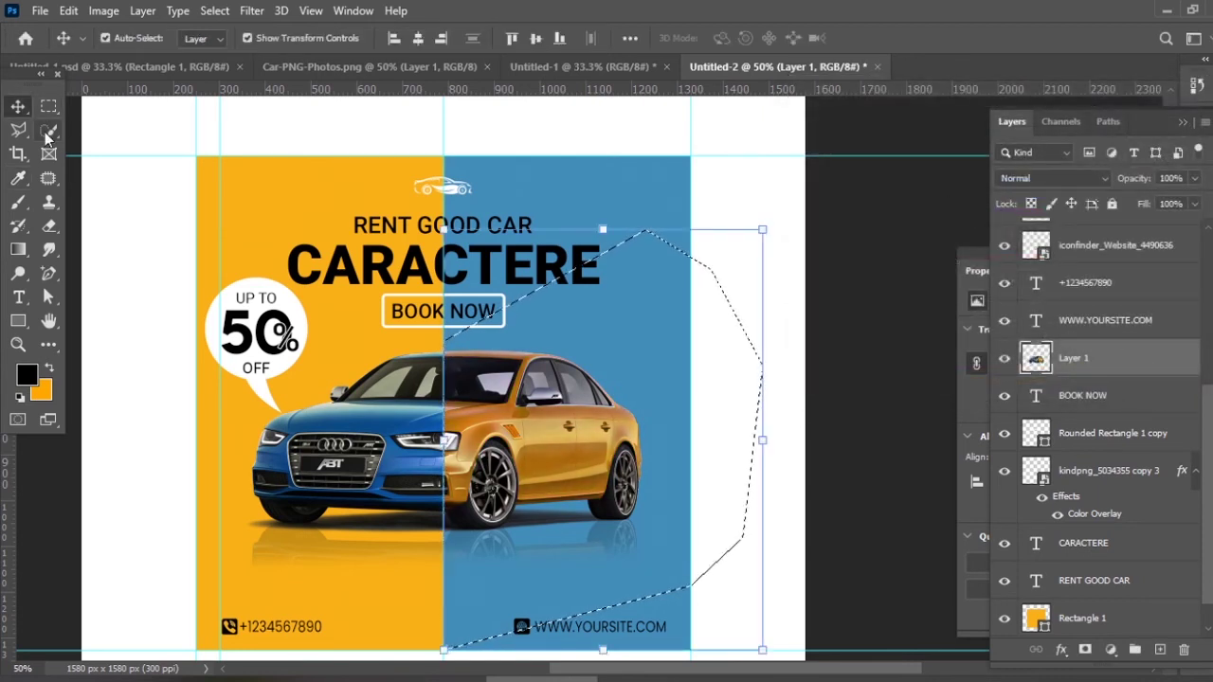
{"action": "key", "text": "ctrl+d"}
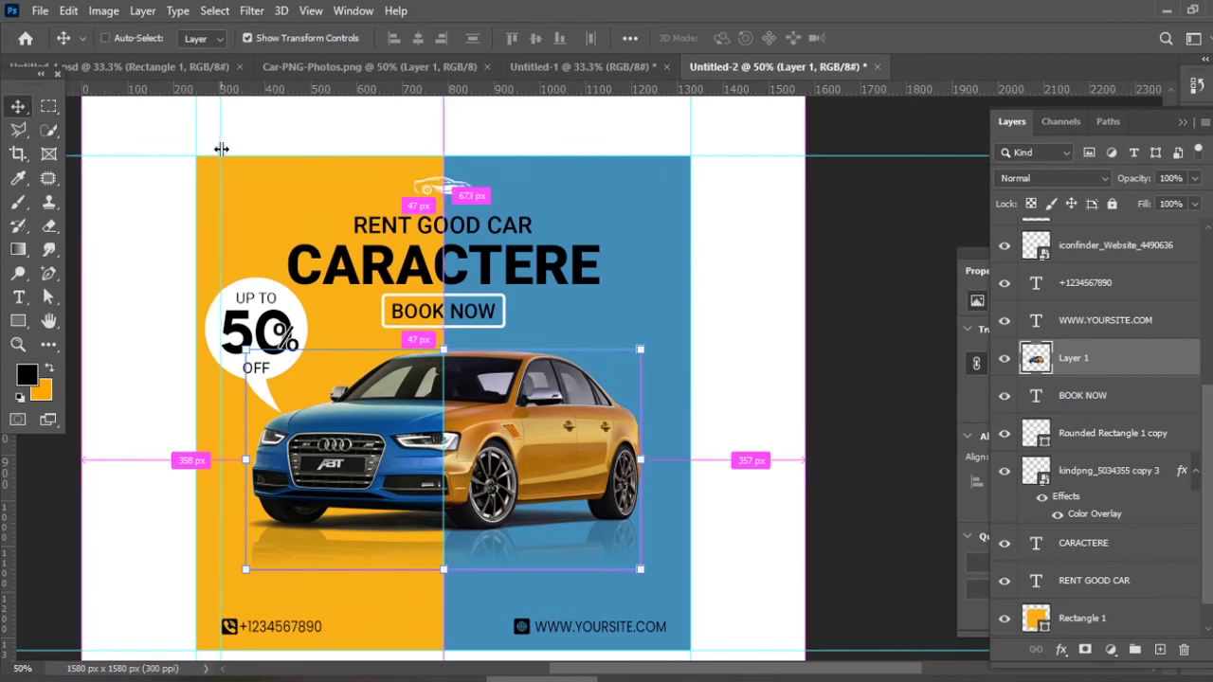
Step: Draw a black rectangle shape about 1584 × 1586 px covering the entire canvas
{"action": "key", "text": "ctrl+minus"}
{"action": "left_click", "coordinate": [180, 275], "text": "ctrl"}
{"action": "key", "text": "ctrl+minus"}
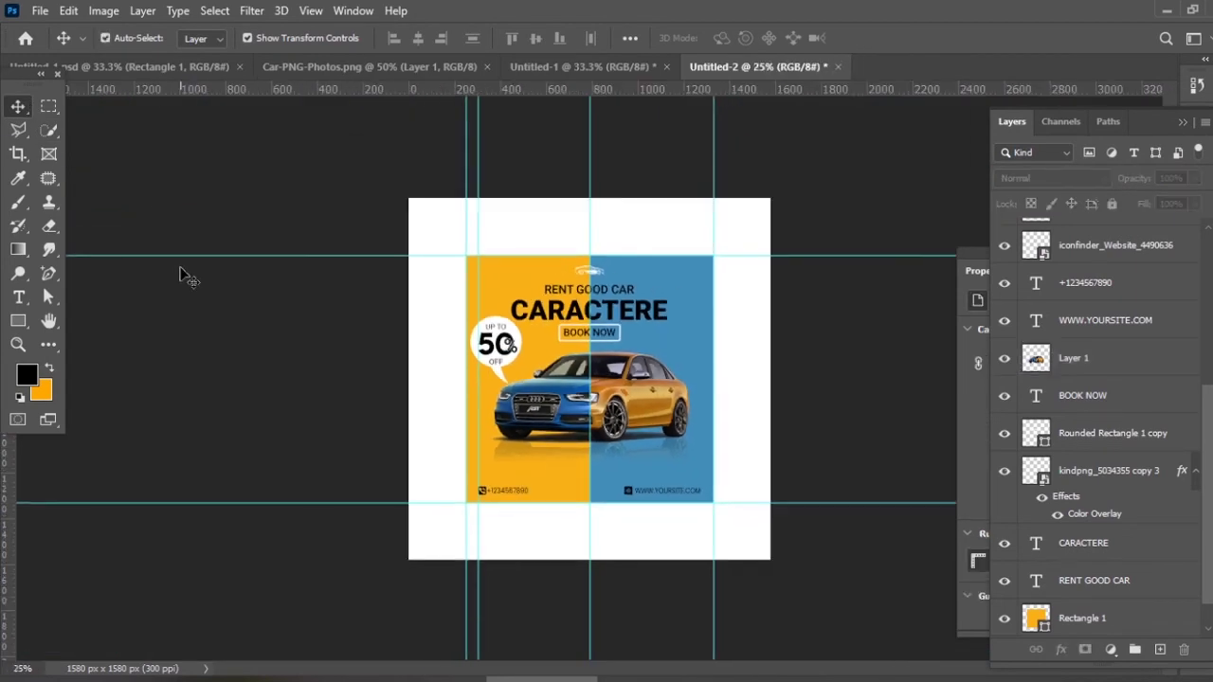
{"action": "key", "text": "ctrl+plus"}
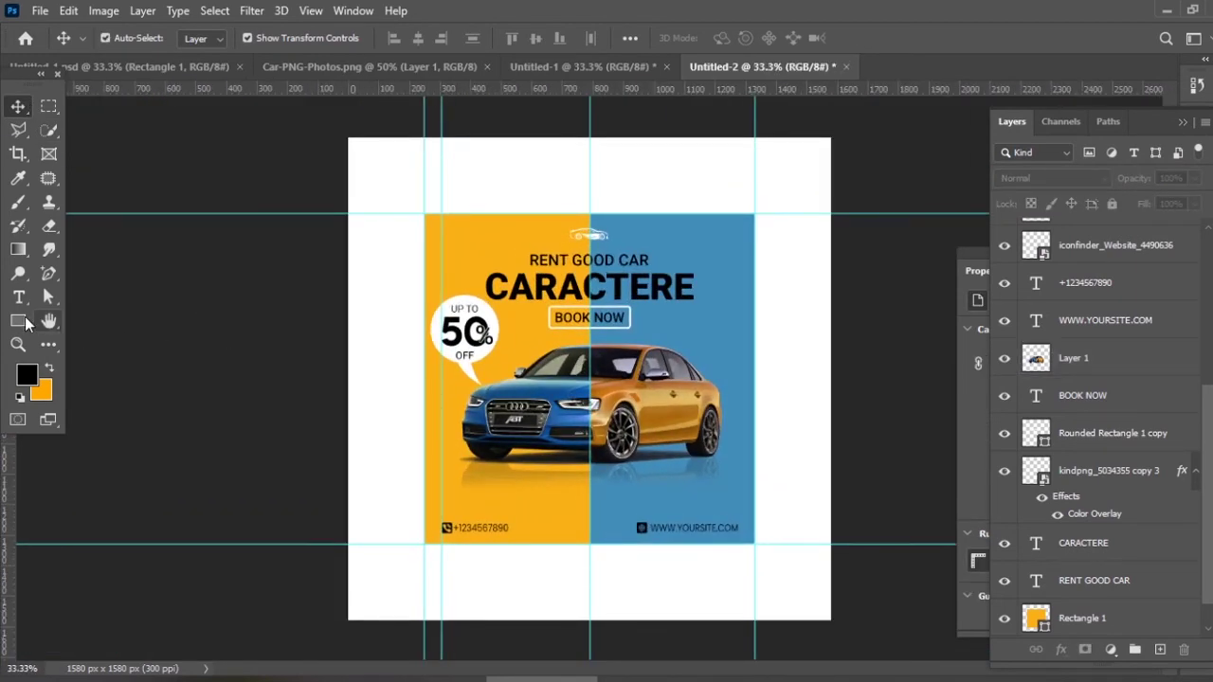
{"action": "left_click", "coordinate": [21, 321]}
{"action": "left_click_drag", "start_coordinate": [344, 135], "coordinate": [830, 620]}
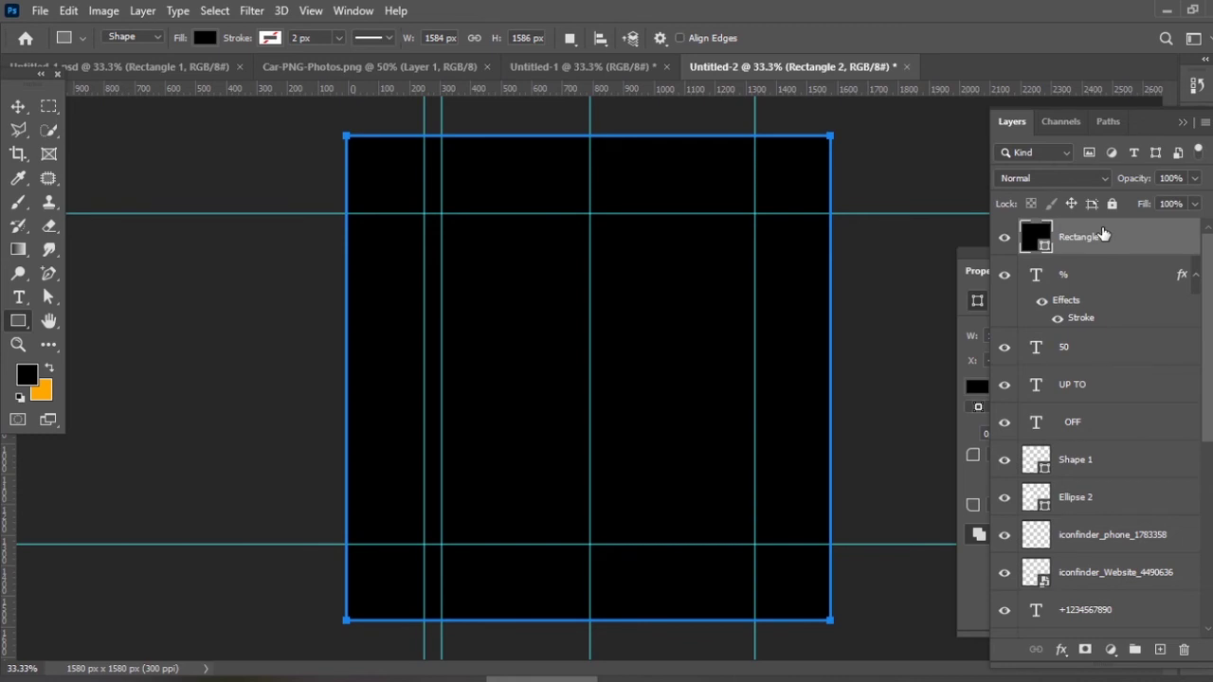
Step: Move the Rectangle 2 layer down the stack to just below Rectangle 1 and above Background
{"action": "left_click_drag", "start_coordinate": [1102, 234], "coordinate": [1127, 601]}
{"action": "scroll", "coordinate": [1127, 600], "scroll_direction": "down", "scroll_amount": 5}
{"action": "scroll", "coordinate": [1099, 317], "scroll_direction": "up", "scroll_amount": 1}
{"action": "left_click_drag", "start_coordinate": [1100, 284], "coordinate": [1140, 597]}
{"action": "scroll", "coordinate": [1140, 599], "scroll_direction": "down", "scroll_amount": 3}
{"action": "left_click_drag", "start_coordinate": [1104, 503], "coordinate": [1111, 581]}
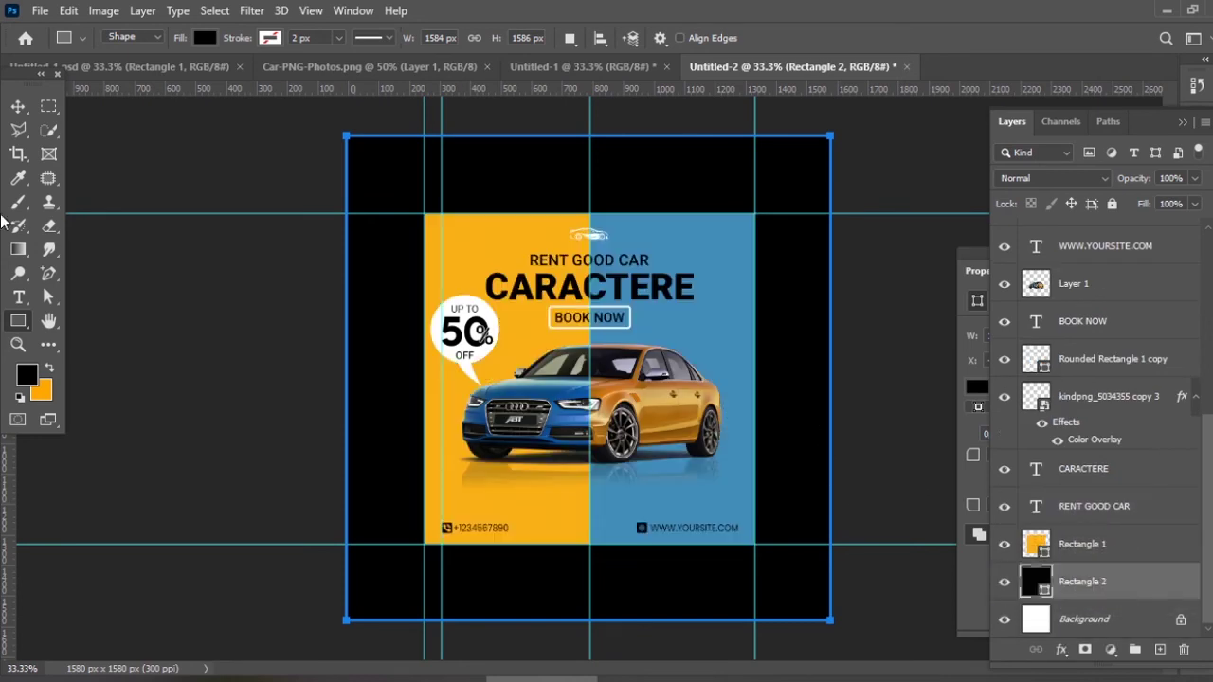
Step: Fill Rectangle 2 with a gradient from orange f8b016 to blue, sampling both colors from the post's background halves
{"action": "left_click", "coordinate": [204, 38]}
{"action": "left_click", "coordinate": [162, 74]}
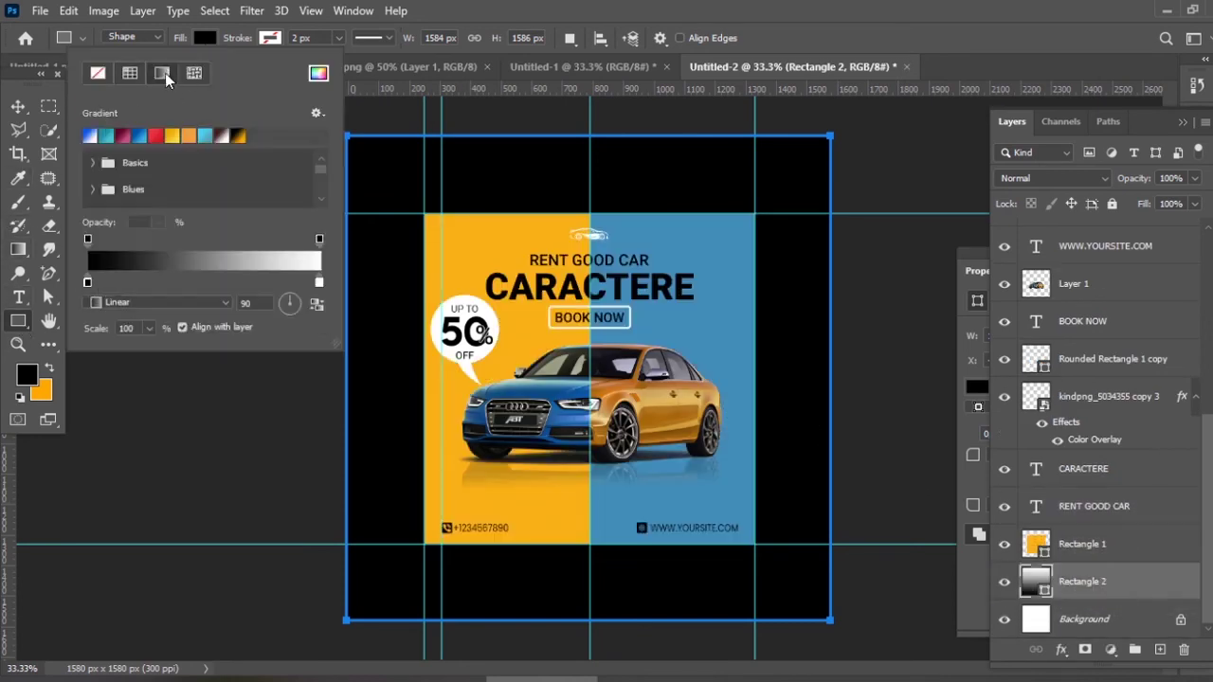
{"action": "double_click", "coordinate": [87, 283]}
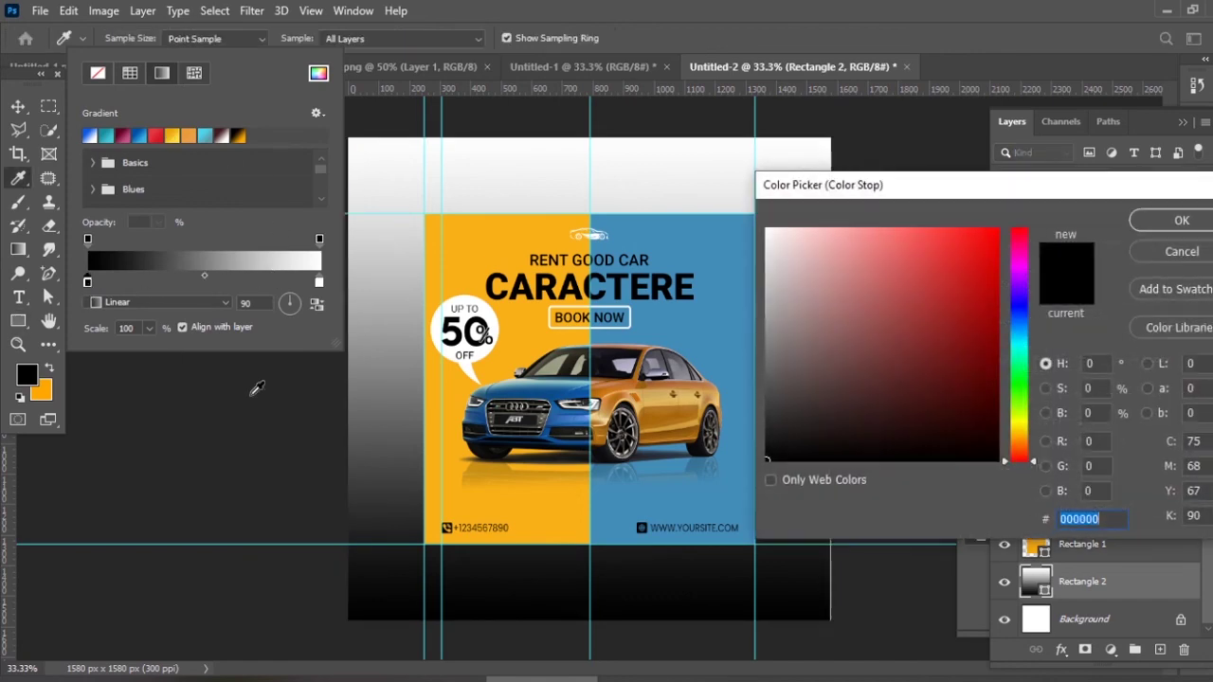
{"action": "left_click", "coordinate": [477, 461]}
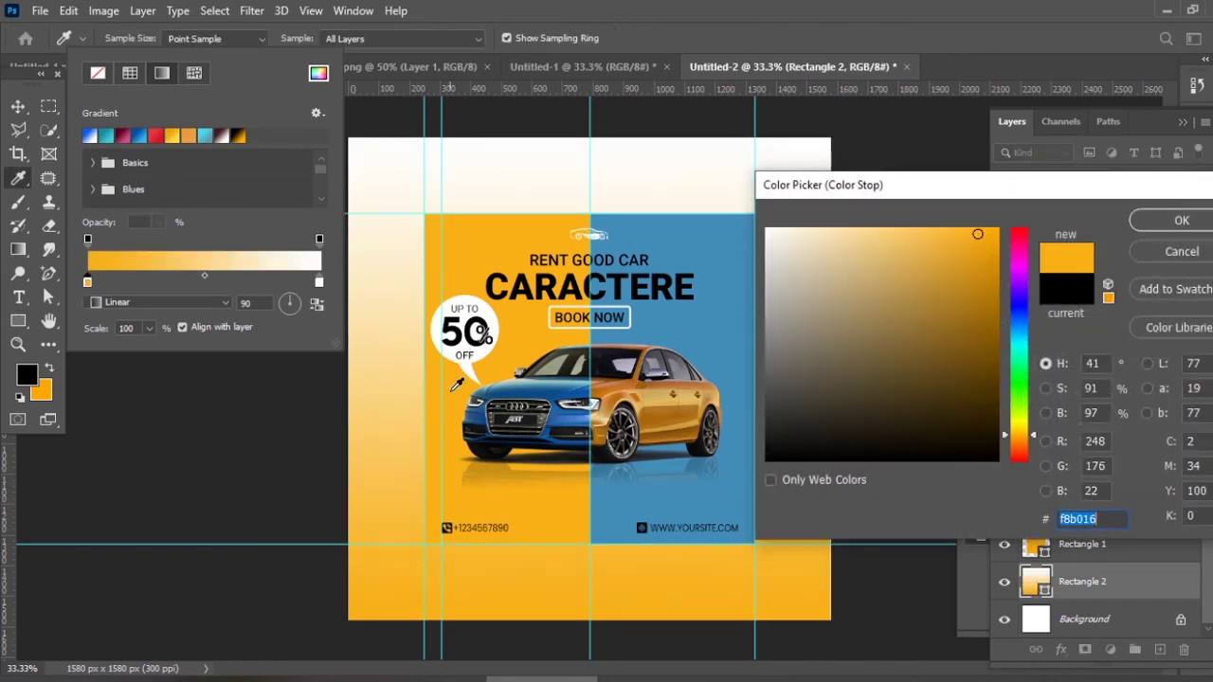
{"action": "key", "text": "Return"}
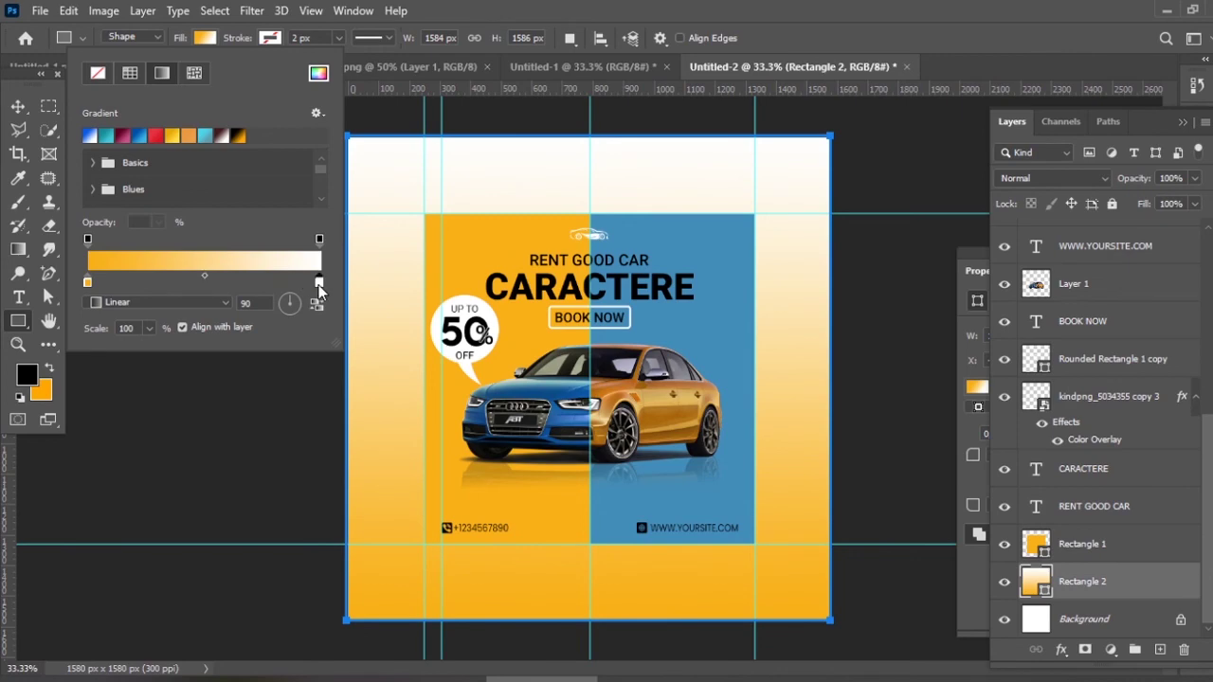
{"action": "double_click", "coordinate": [320, 283]}
{"action": "left_click", "coordinate": [680, 325]}
{"action": "key", "text": "Return"}
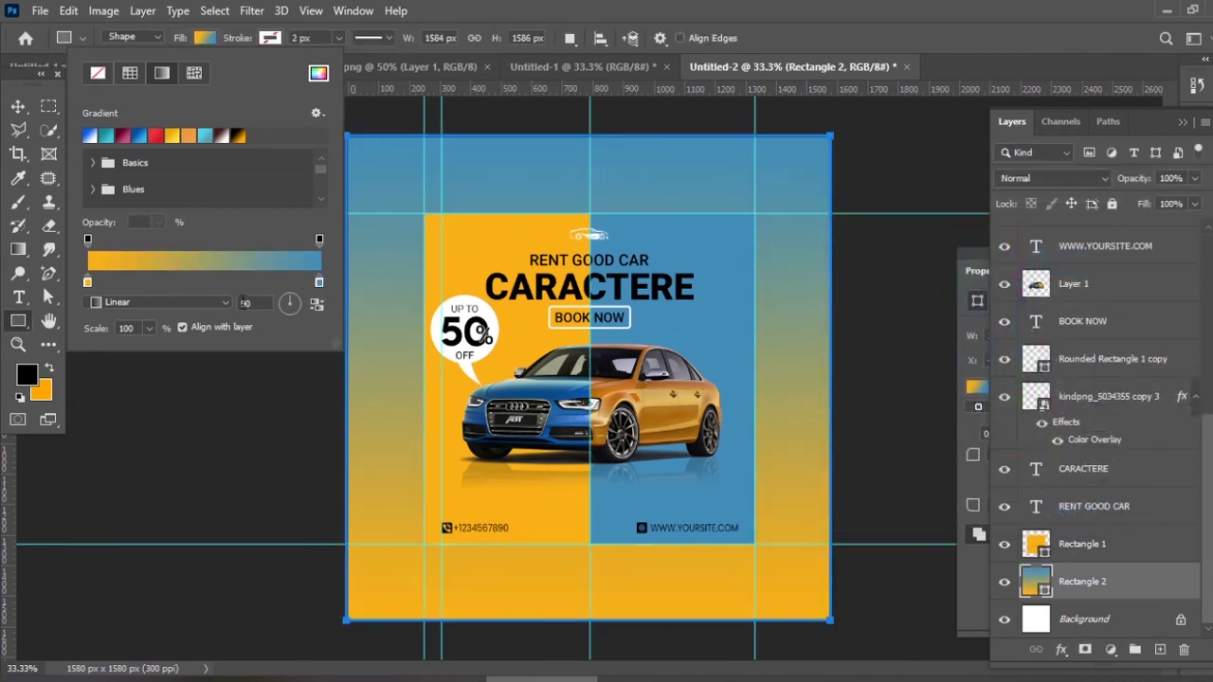
Step: Make the Rectangle 2 gradient a hard vertical split: Linear style, 1% scale and 180° angle
{"action": "left_click", "coordinate": [226, 301]}
{"action": "left_click", "coordinate": [137, 317]}
{"action": "left_click_drag", "start_coordinate": [148, 328], "coordinate": [66, 345]}
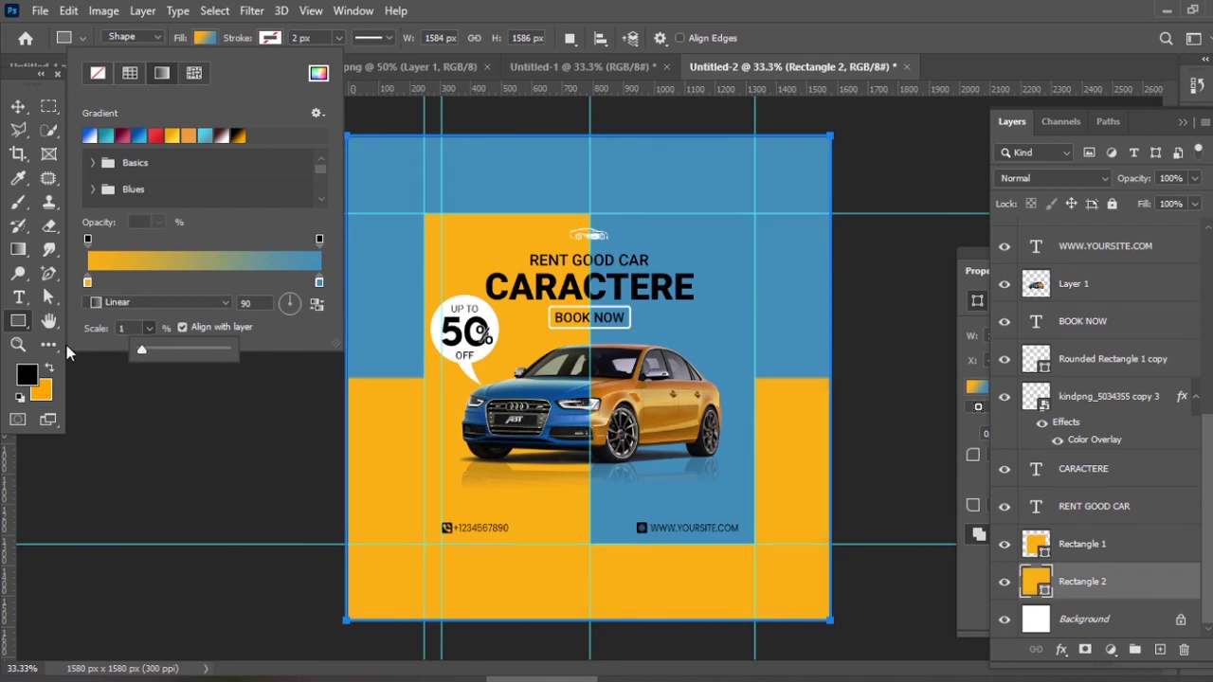
{"action": "left_click", "coordinate": [262, 303]}
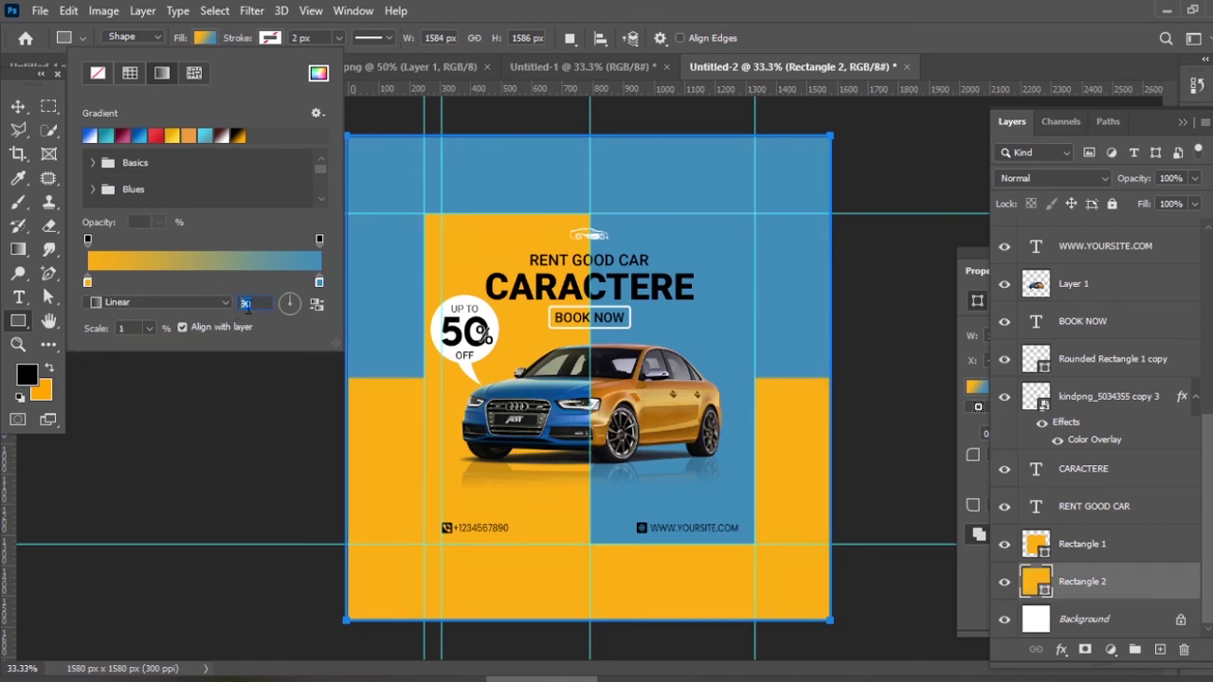
{"action": "type", "text": "180"}
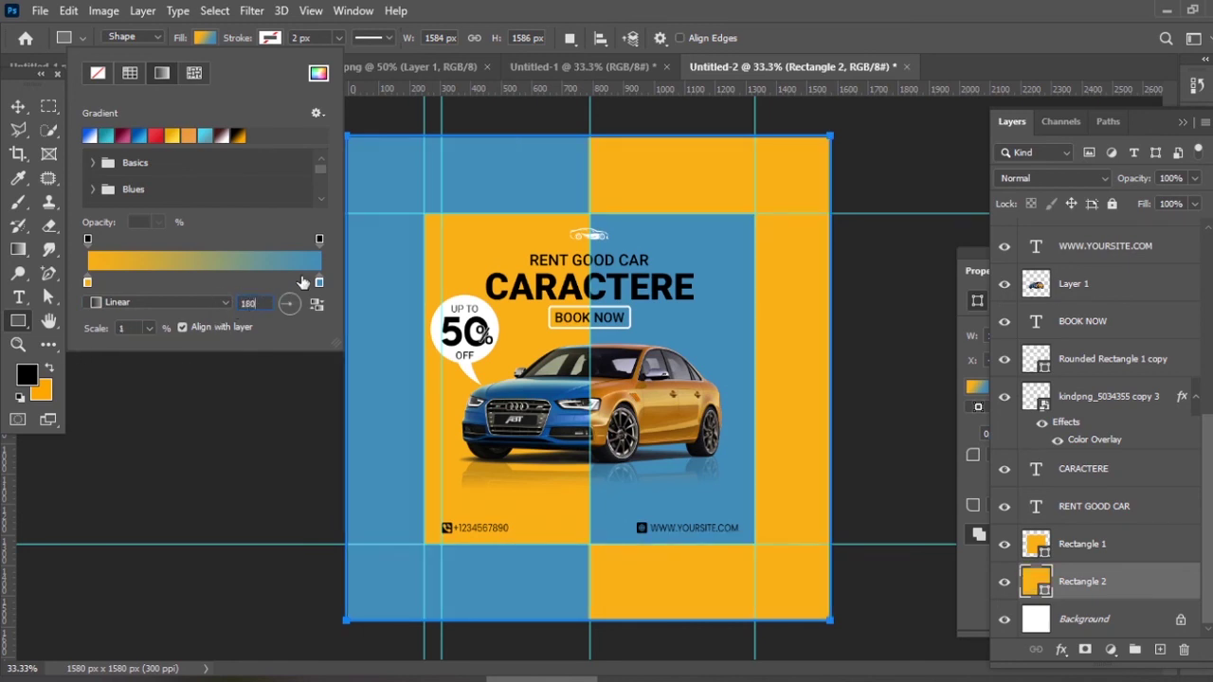
Step: Deselect the rectangle layer and hide the guides to show the finished post without overlays
{"action": "left_click", "coordinate": [17, 110]}
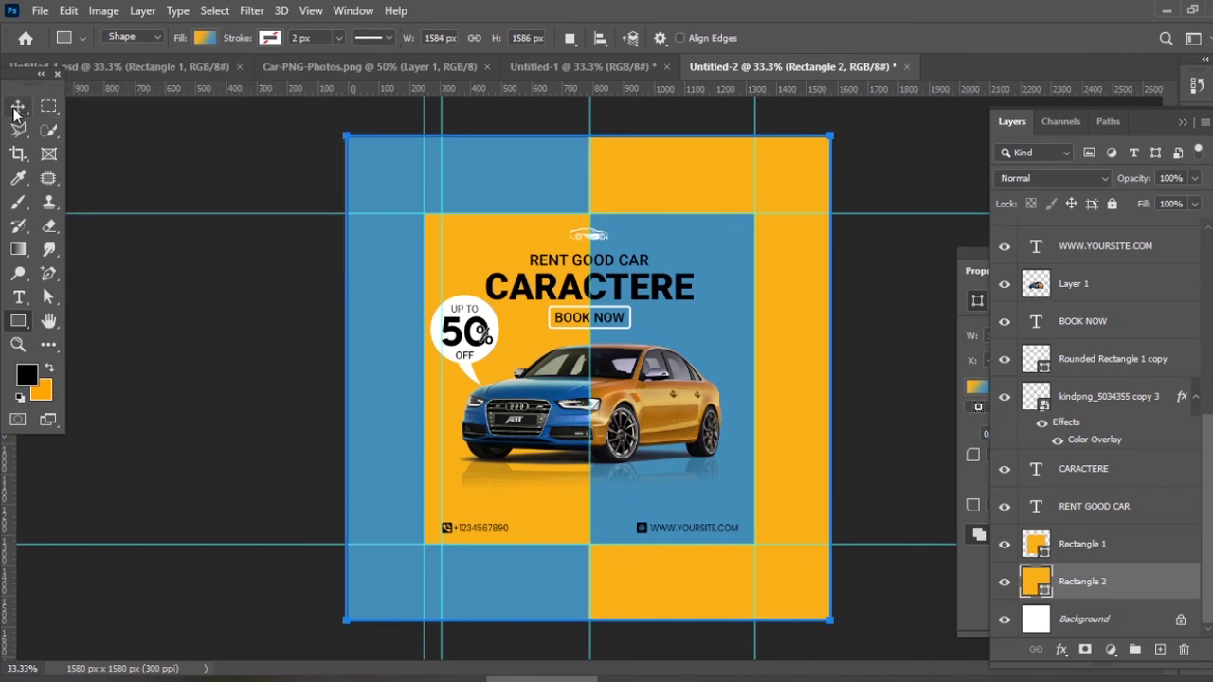
{"action": "left_click", "coordinate": [17, 108]}
{"action": "left_click", "coordinate": [171, 155]}
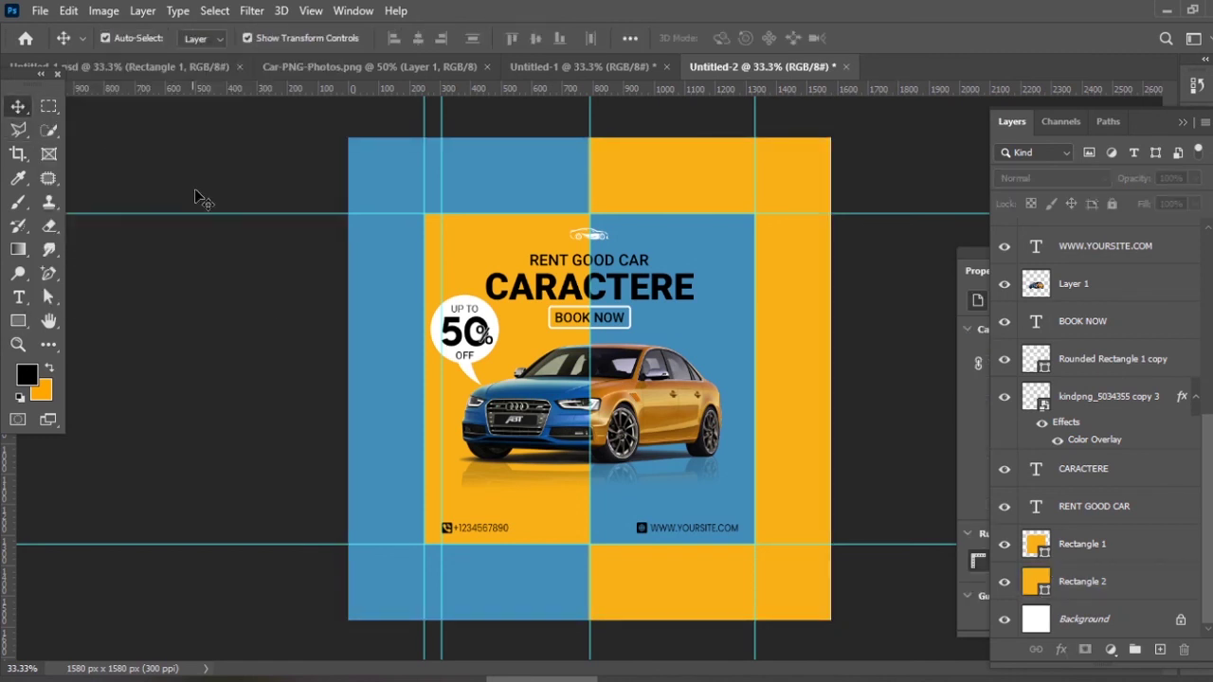
{"action": "key", "text": "ctrl+semicolon"}
{"action": "key", "text": "ctrl+plus"}
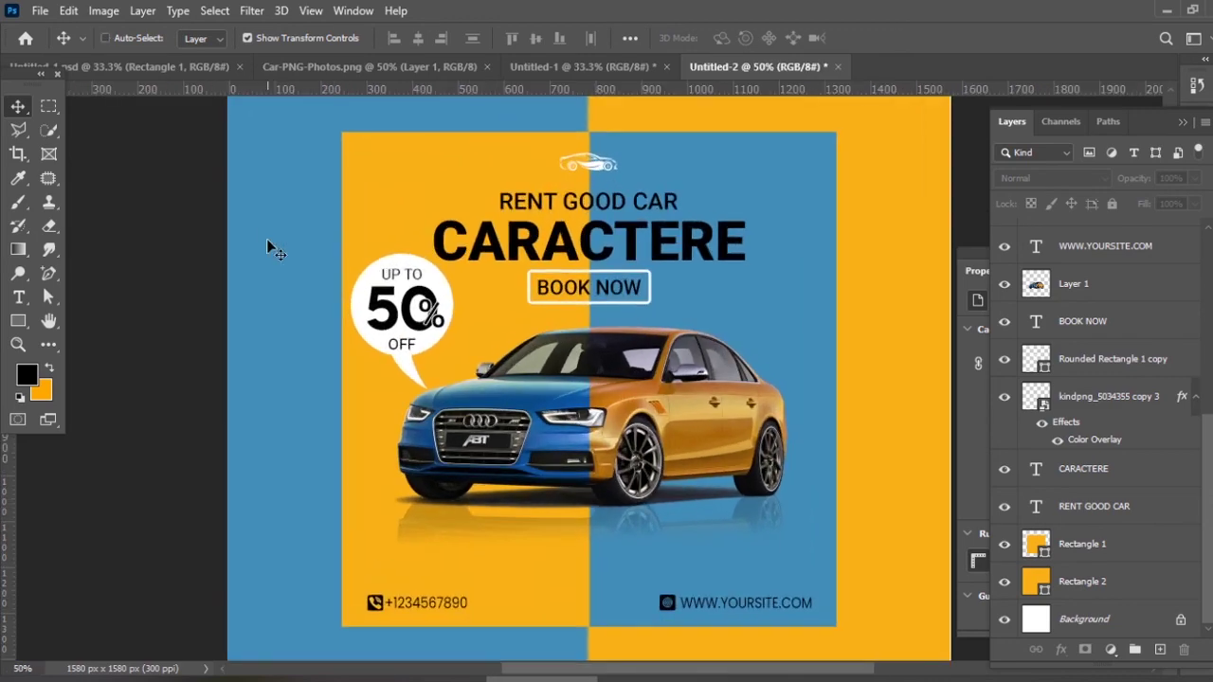